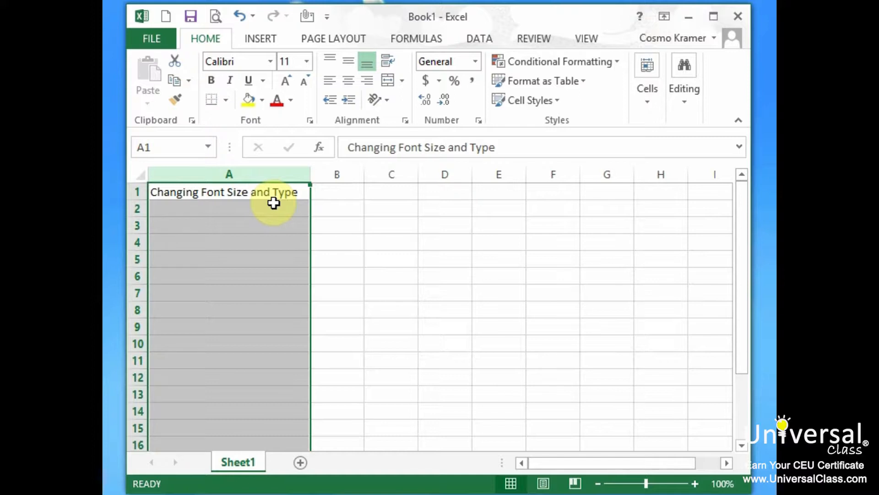
# - Set the text in cell A1 to Arial at size 16 and widen column A to fit it
pyautogui.click(290, 192)
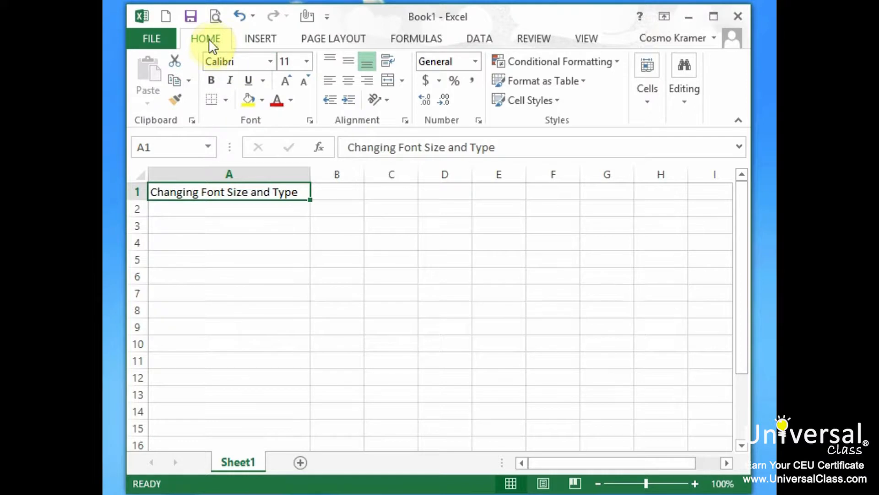
pyautogui.click(271, 61)
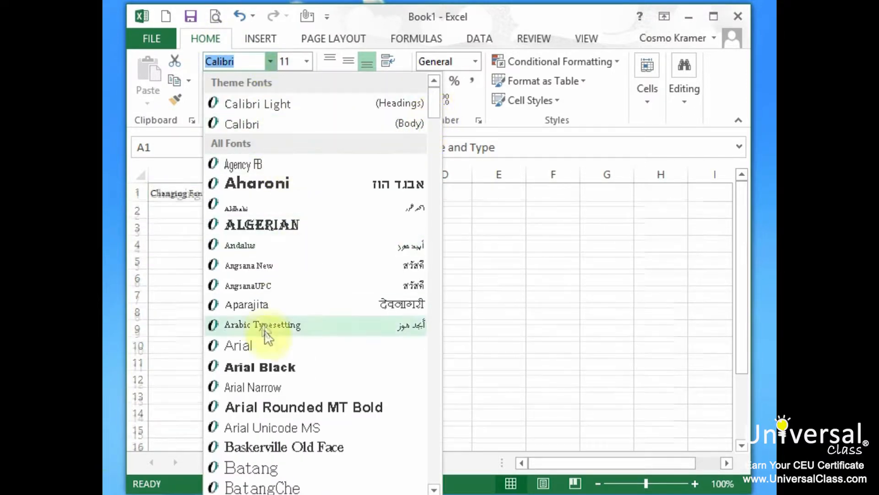
pyautogui.click(265, 345)
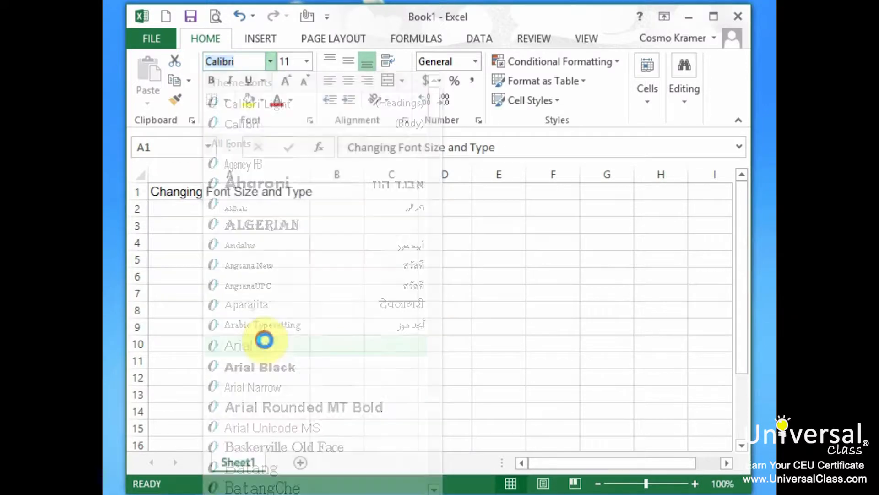
pyautogui.click(307, 61)
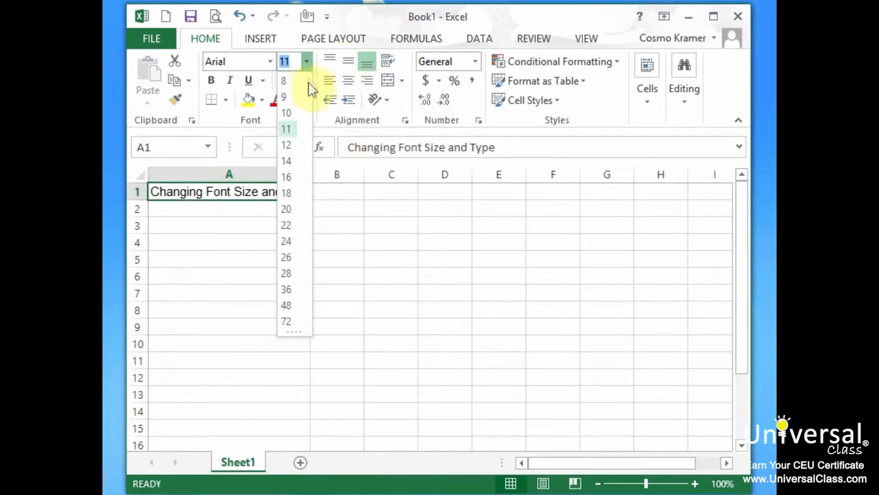
pyautogui.click(290, 178)
pyautogui.moveTo(311, 176); pyautogui.dragTo(385, 176)
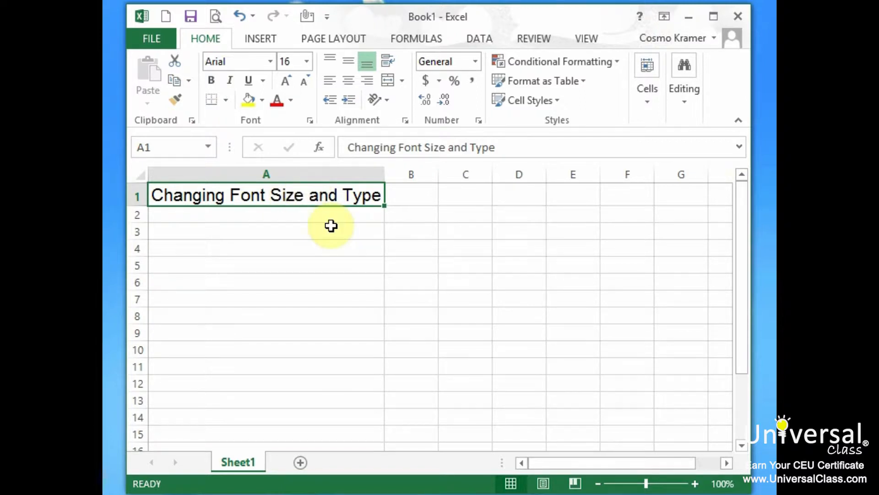
# - Change the font of cell A1 to Courier New and widen column A to fit the text
pyautogui.click(271, 61)
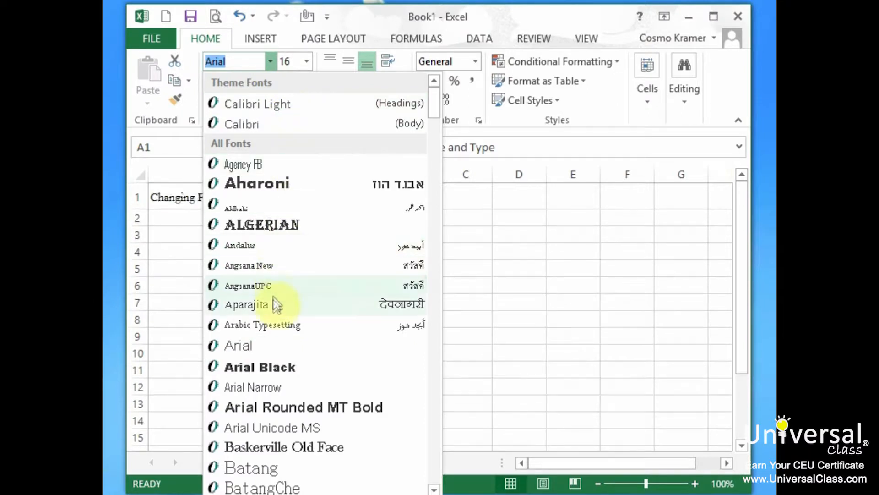
pyautogui.scroll(-6, 274, 359)
pyautogui.scroll(-8, 274, 359)
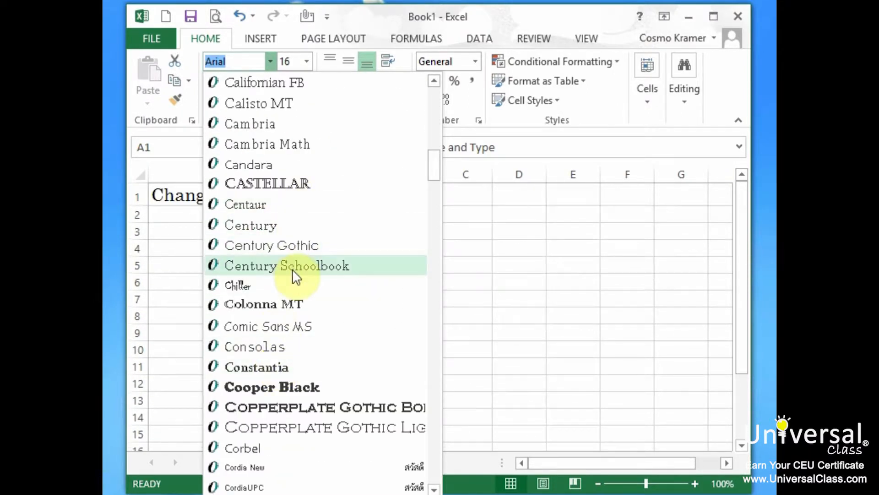
pyautogui.scroll(-3, 294, 275)
pyautogui.click(298, 324)
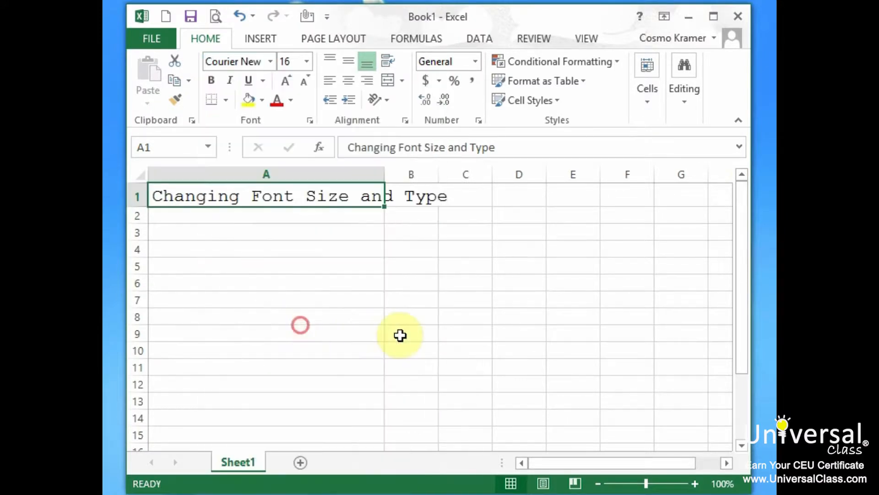
pyautogui.moveTo(384, 176); pyautogui.dragTo(455, 178)
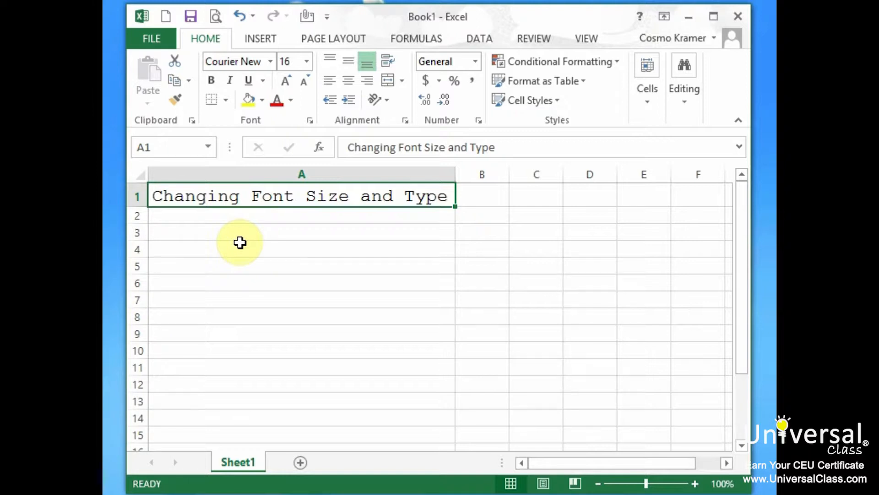
# - Try bold and italic one after the other on the text in cell A1, removing each again
pyautogui.click(214, 77)
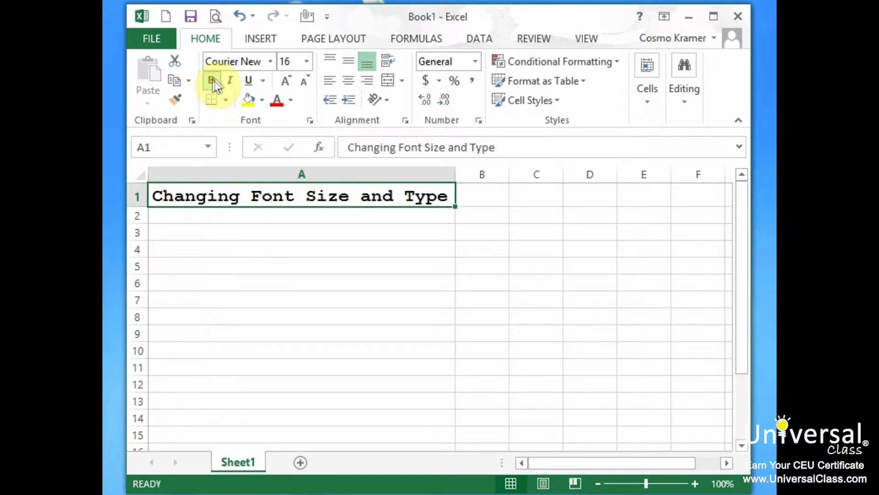
pyautogui.click(211, 79)
pyautogui.click(229, 81)
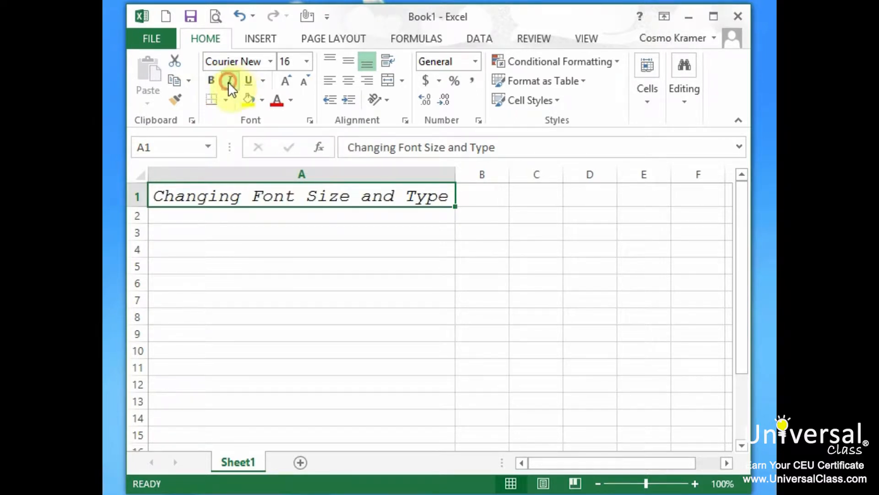
pyautogui.click(231, 78)
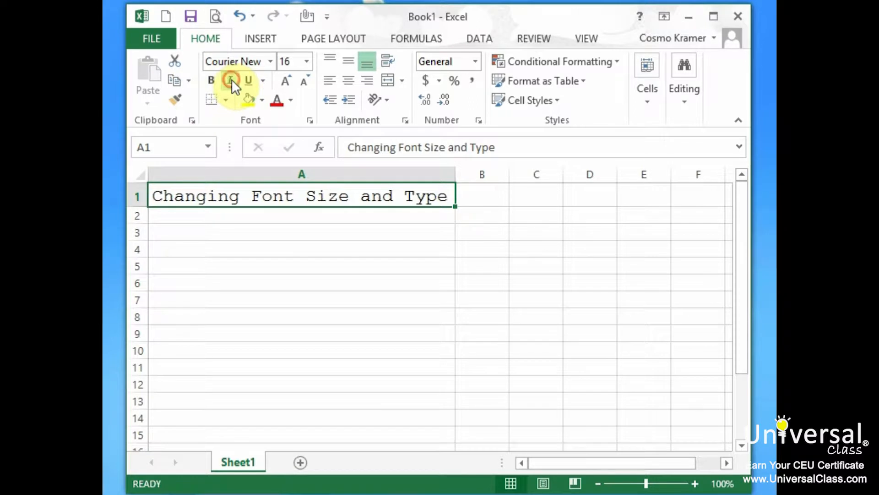
# - Apply italic and a double underline to the text in cell A1
pyautogui.click(232, 79)
pyautogui.click(248, 80)
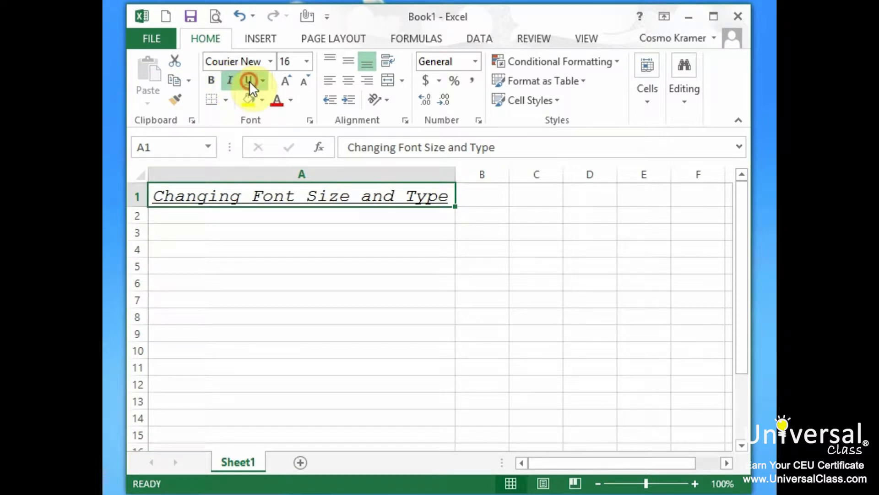
pyautogui.click(249, 80)
pyautogui.click(249, 81)
pyautogui.click(262, 81)
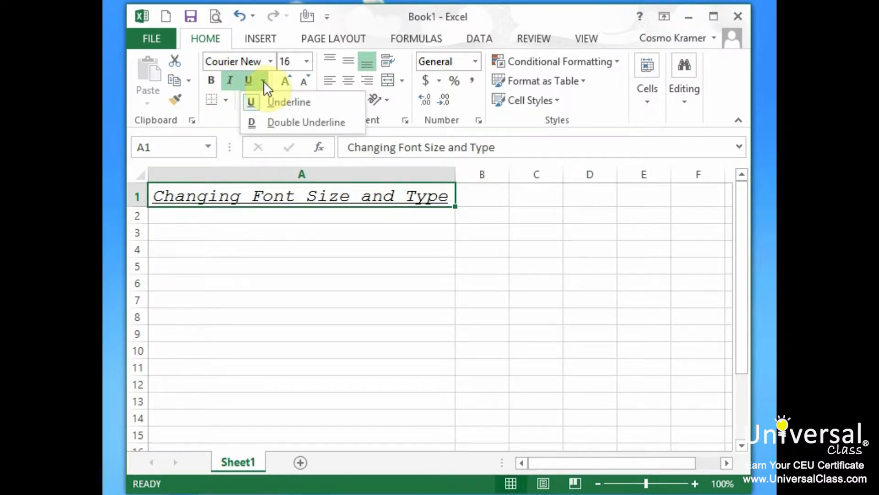
pyautogui.click(319, 122)
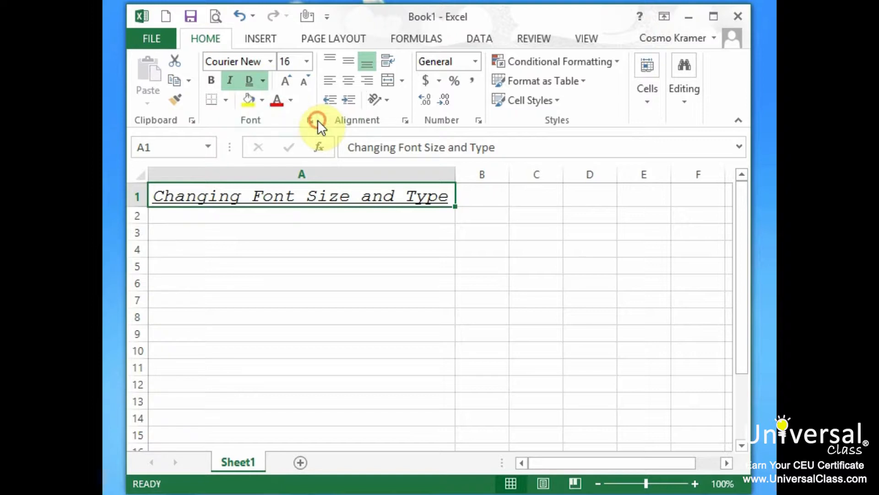
pyautogui.click(380, 269)
# - Switch cell A1 back to a single underline and clear both its underline and italic formatting
pyautogui.click(255, 194)
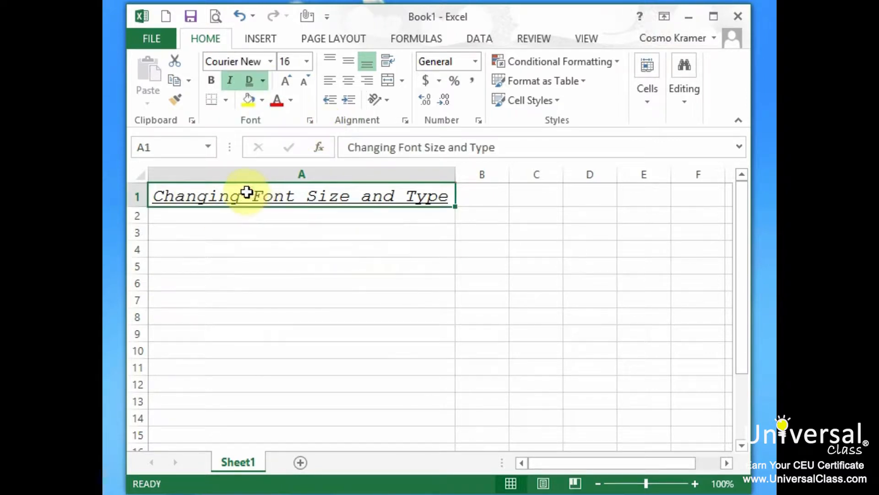
pyautogui.click(264, 81)
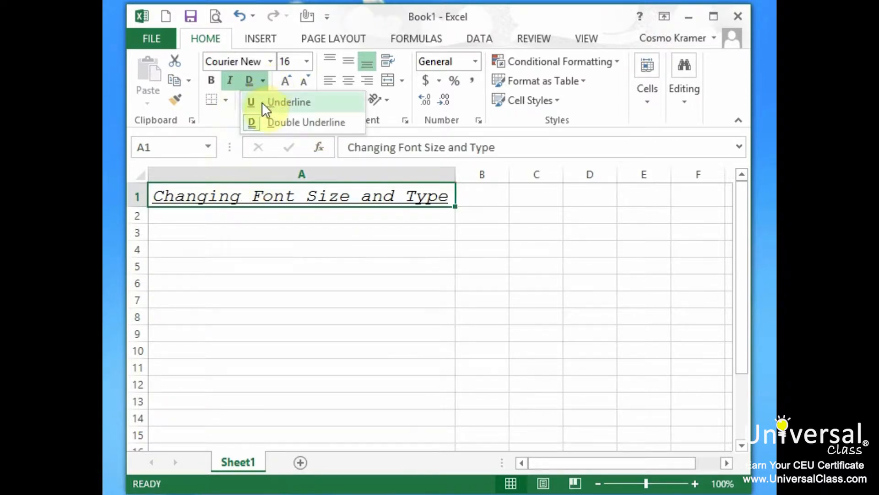
pyautogui.click(268, 107)
pyautogui.click(249, 81)
pyautogui.click(229, 80)
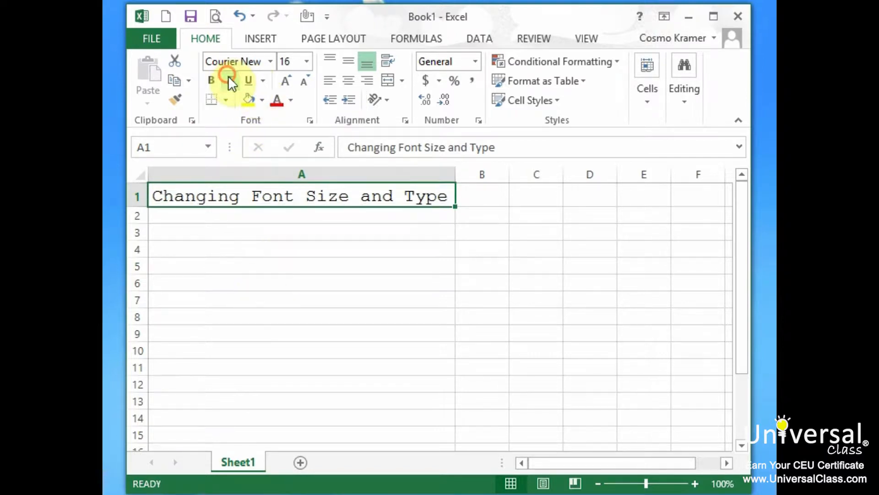
# - Enlarge the text in cell A1 by several size increments, and shrink it back down to size 14
pyautogui.click(287, 78)
pyautogui.click(287, 79)
pyautogui.click(287, 78)
pyautogui.click(287, 79)
pyautogui.click(287, 79)
pyautogui.click(303, 78)
pyautogui.click(303, 78)
pyautogui.click(303, 80)
pyautogui.click(303, 80)
pyautogui.click(303, 79)
pyautogui.click(303, 80)
# - Color the text in cell A1 dark orange from the theme colors and fill the cell with standard yellow
pyautogui.click(291, 98)
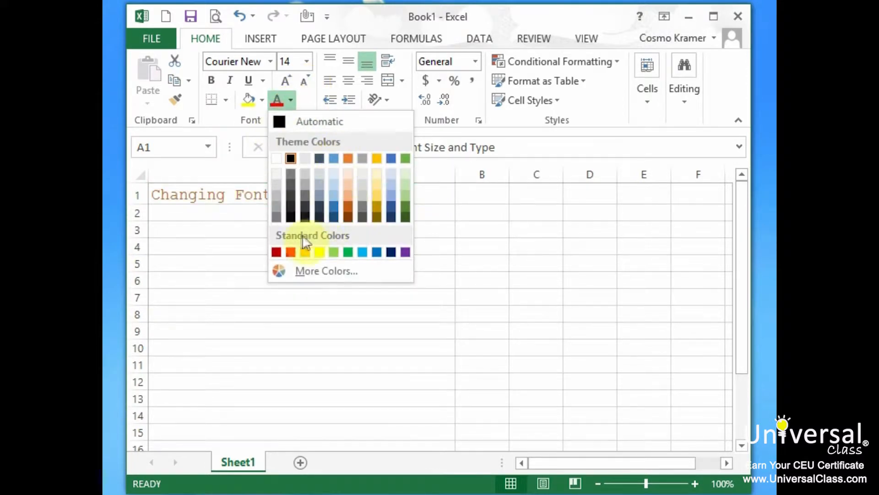
pyautogui.click(348, 204)
pyautogui.click(261, 100)
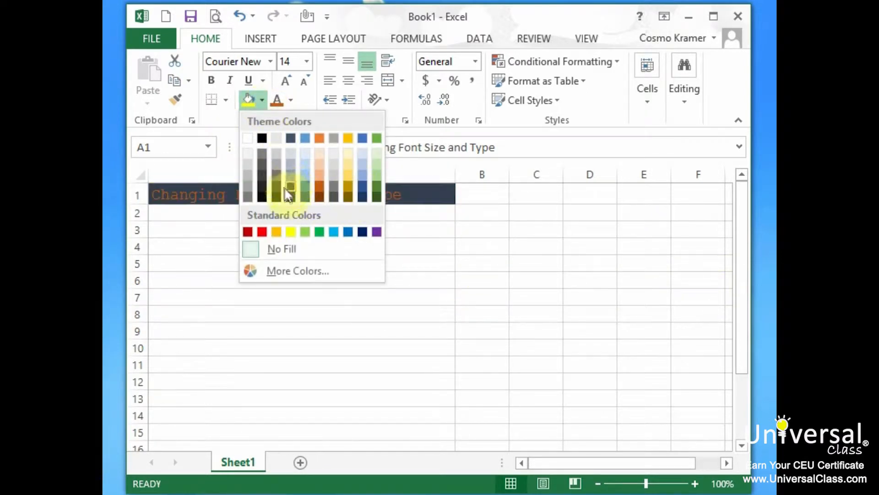
pyautogui.click(291, 232)
# - Apply a Thick Box Border around cell A1
pyautogui.click(226, 100)
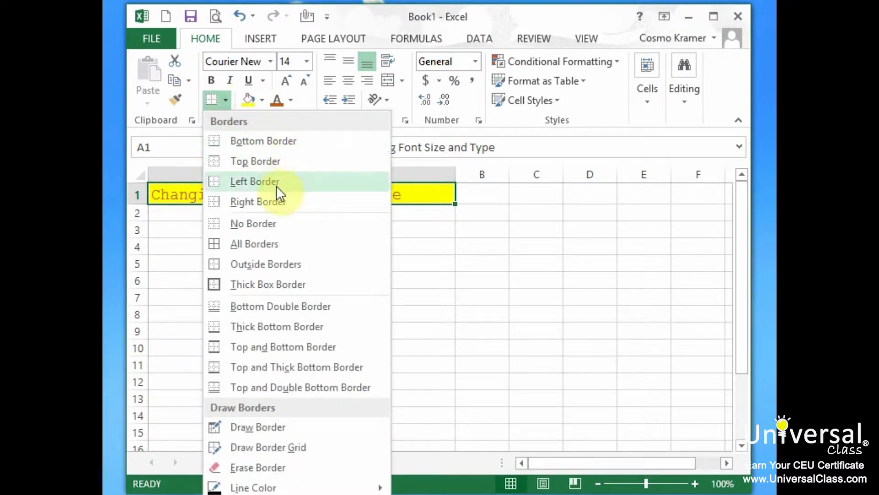
pyautogui.click(321, 286)
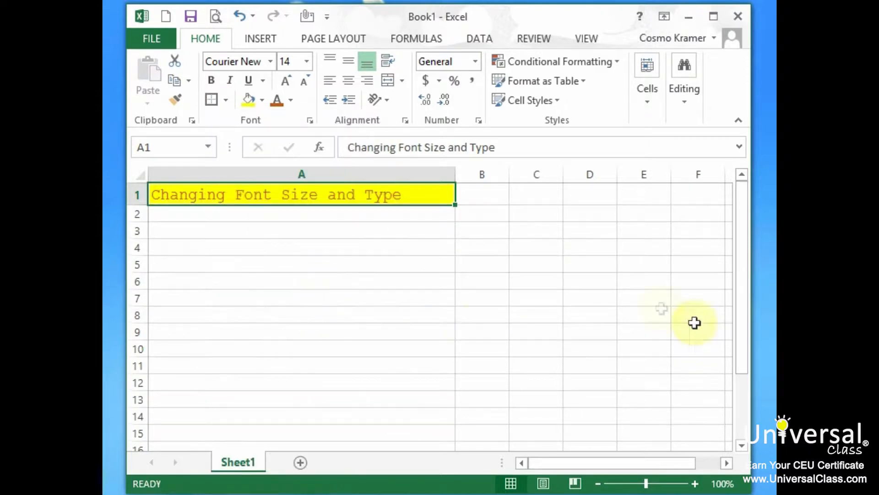
pyautogui.click(422, 295)
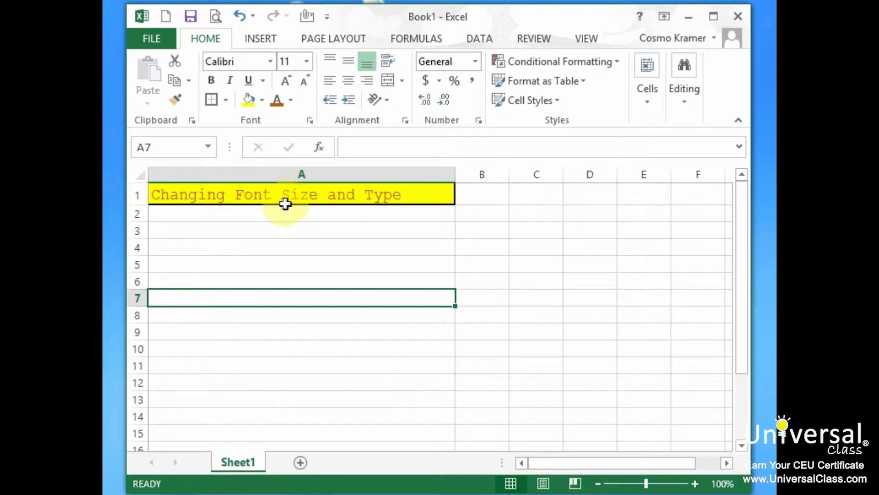
pyautogui.click(248, 197)
pyautogui.doubleClick(271, 195)
pyautogui.moveTo(271, 195); pyautogui.dragTo(120, 194)
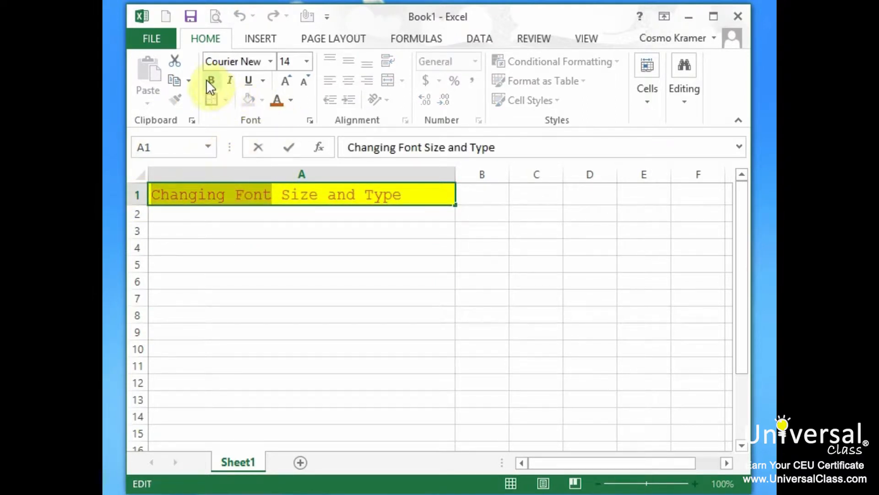
pyautogui.click(269, 216)
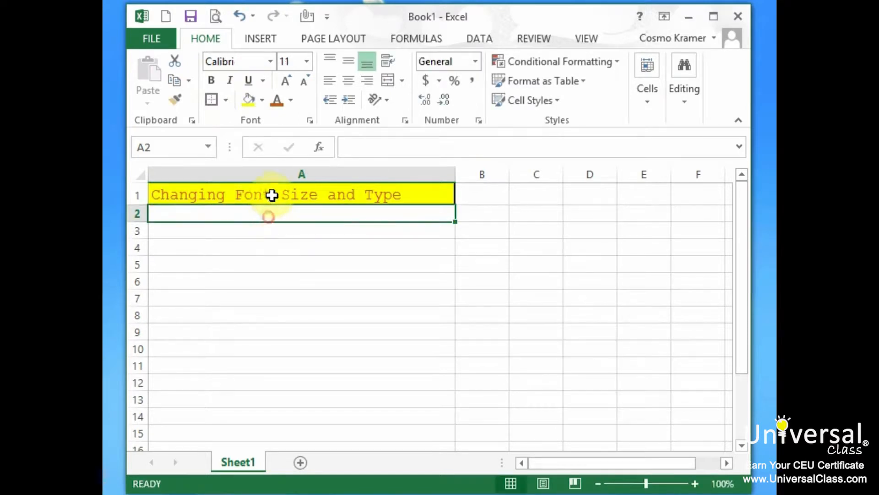
# - Format only the words "Changing Font" inside cell A1 in bold Castellar
pyautogui.doubleClick(272, 195)
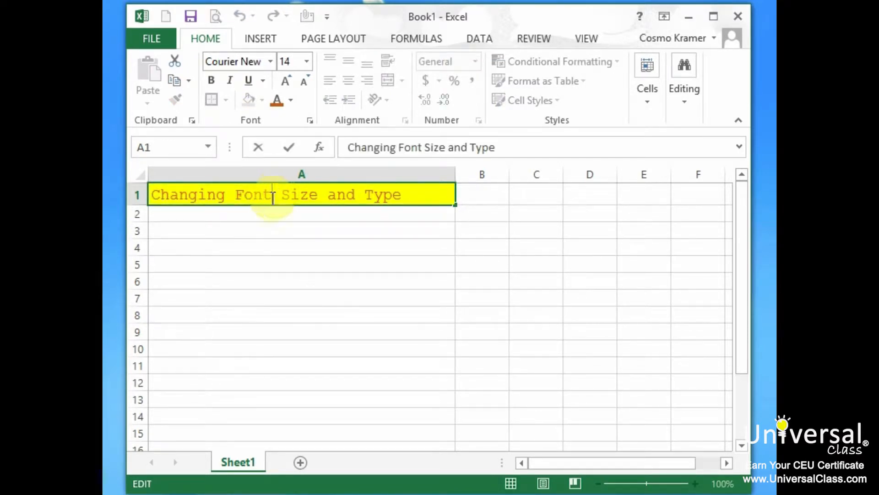
pyautogui.moveTo(274, 196); pyautogui.dragTo(129, 200)
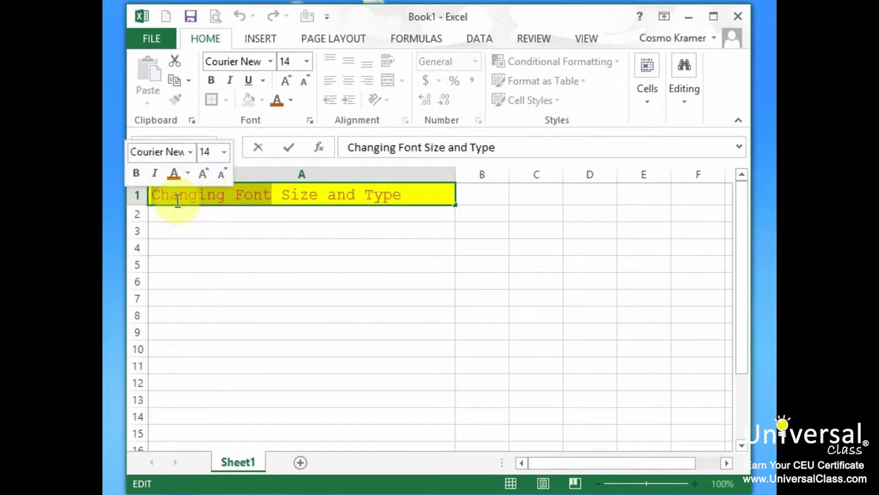
pyautogui.click(192, 153)
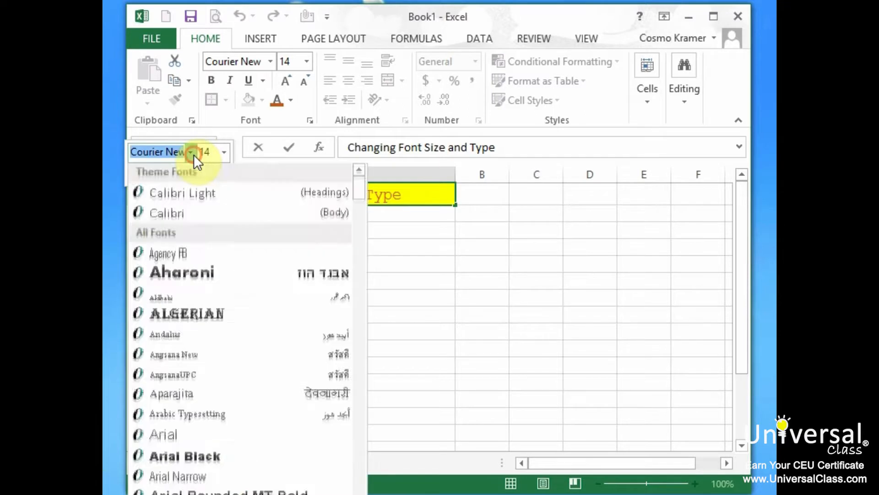
pyautogui.scroll(-10, 184, 188)
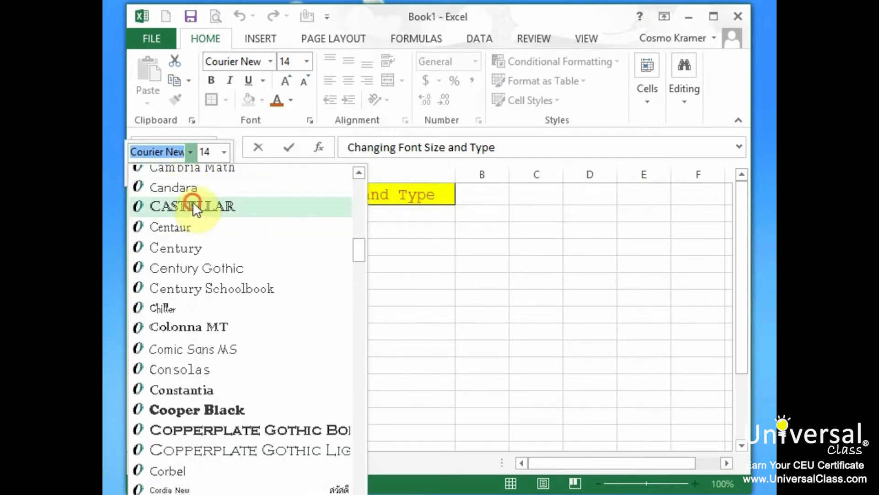
pyautogui.click(194, 204)
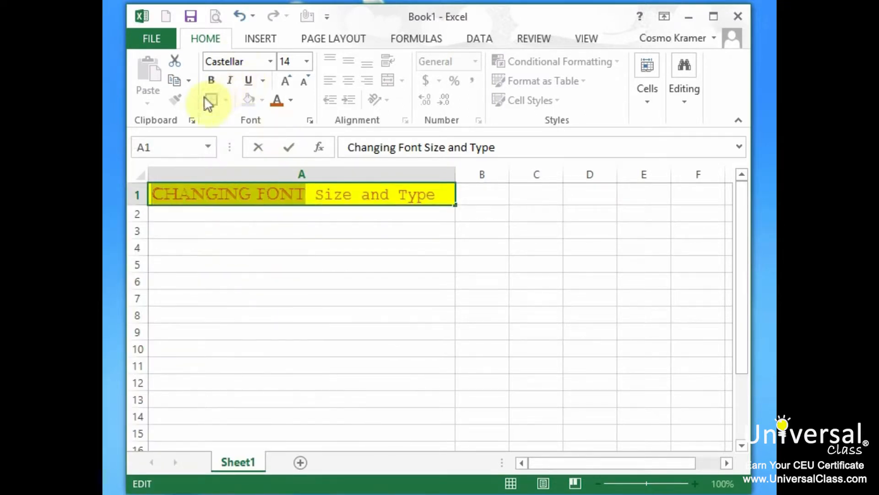
pyautogui.click(211, 81)
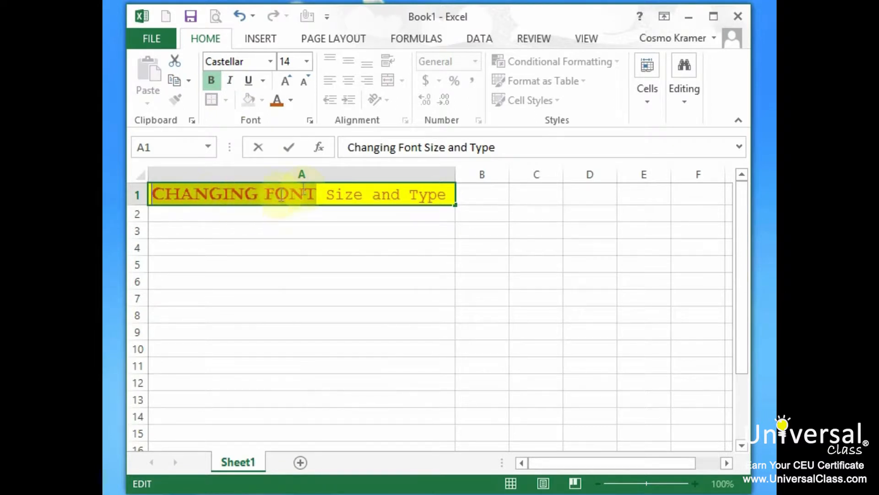
pyautogui.click(312, 231)
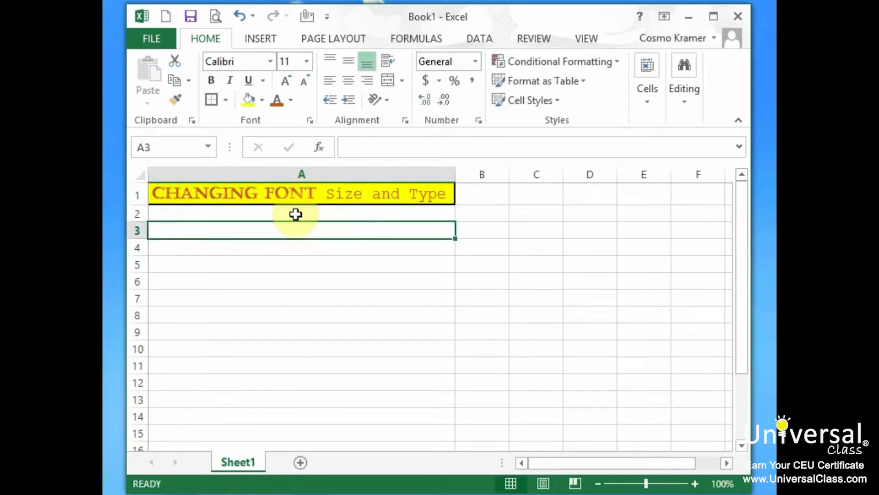
# - Italicize only the word "Font" within the text of cell A1
pyautogui.click(312, 196)
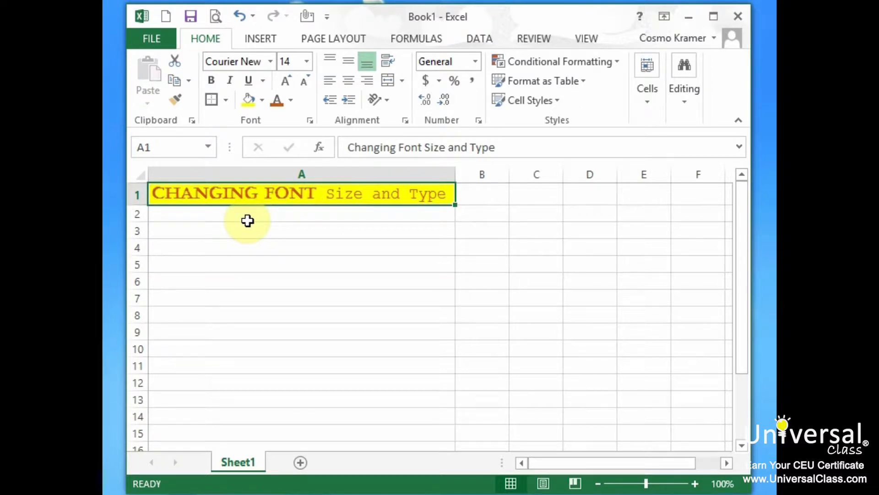
pyautogui.doubleClick(288, 194)
pyautogui.doubleClick(288, 194)
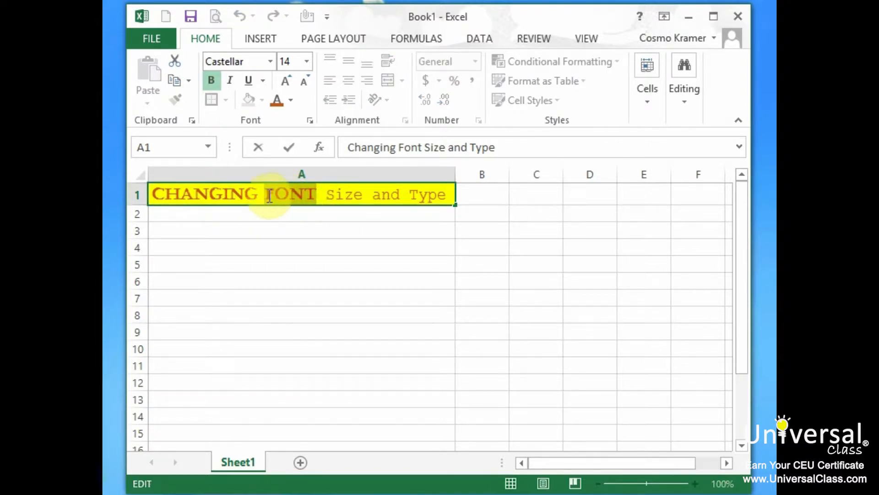
pyautogui.click(231, 80)
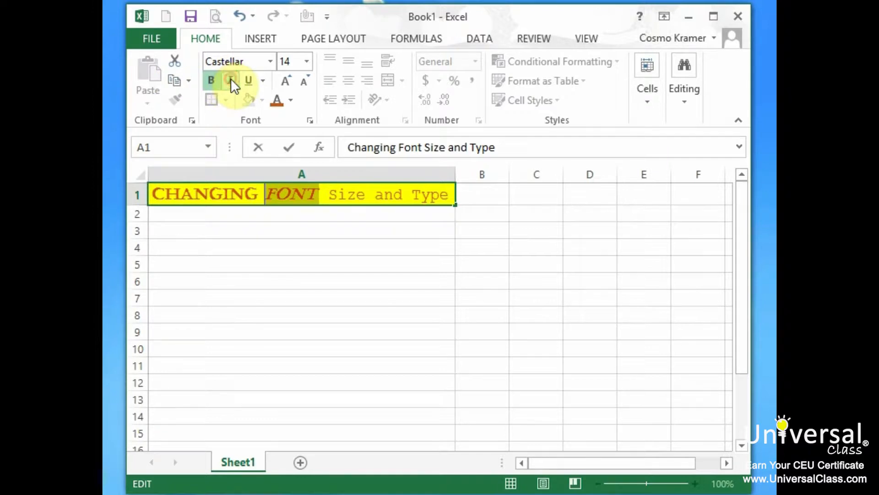
# - Leave cell A1 to finish editing its partially formatted text
pyautogui.click(213, 226)
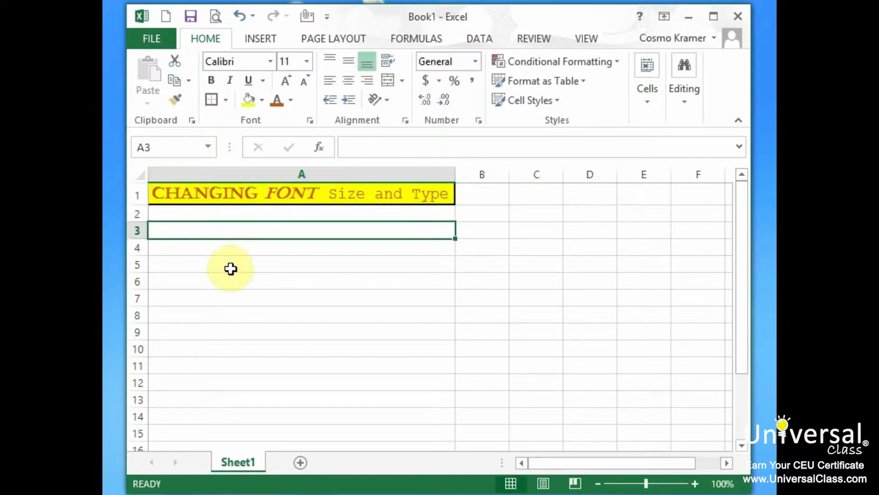
pyautogui.click(390, 282)
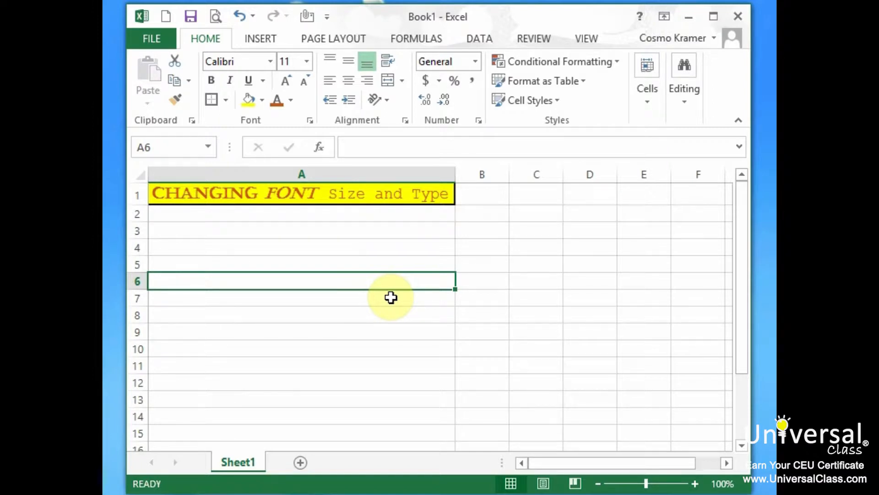
pyautogui.click(379, 264)
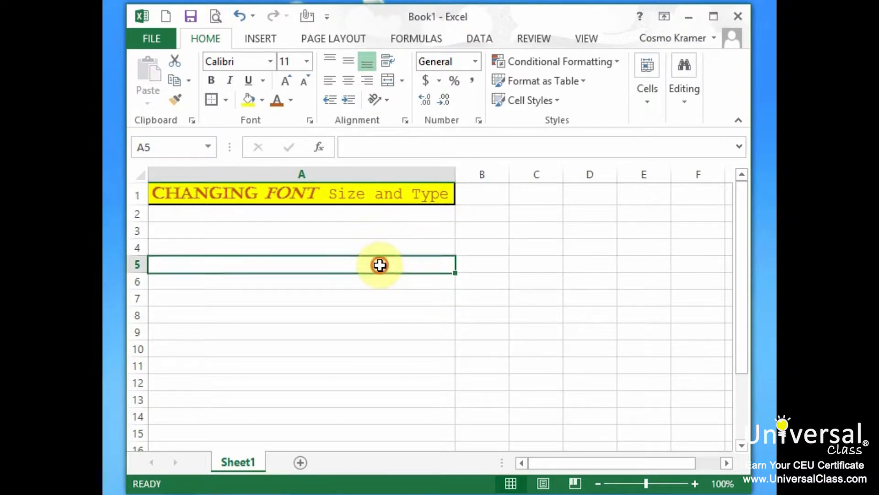
pyautogui.click(482, 264)
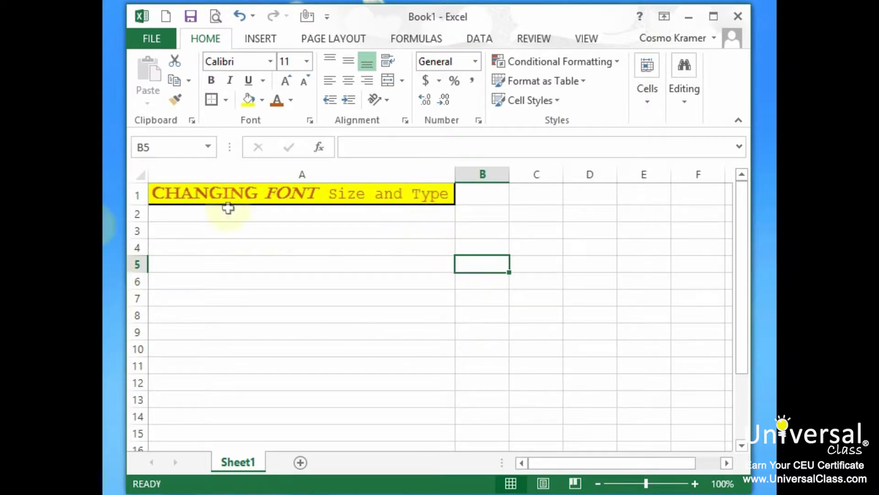
# - Delete all cells of Sheet1 to clear the formatted text and start with a blank sheet
pyautogui.click(132, 179)
pyautogui.rightClick(138, 176)
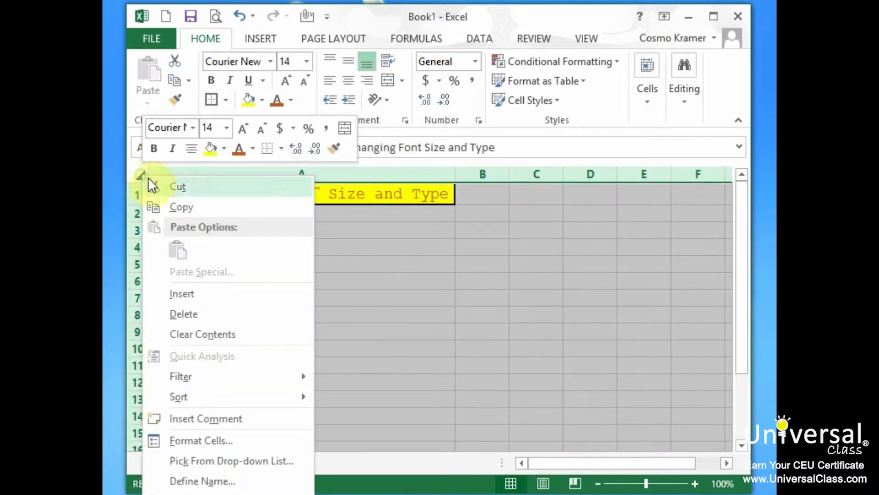
pyautogui.click(218, 314)
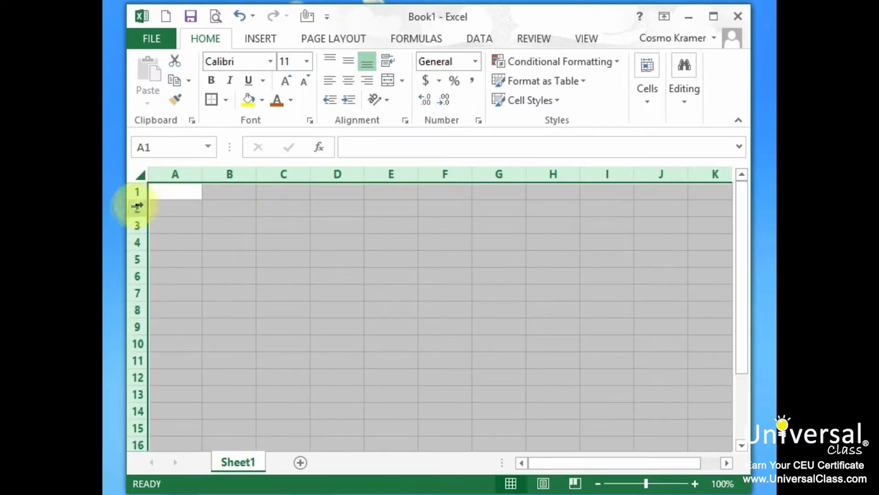
# - Enter the title "Monthly Expenses" in cell A1 and widen column A so the title fits
pyautogui.click(183, 190)
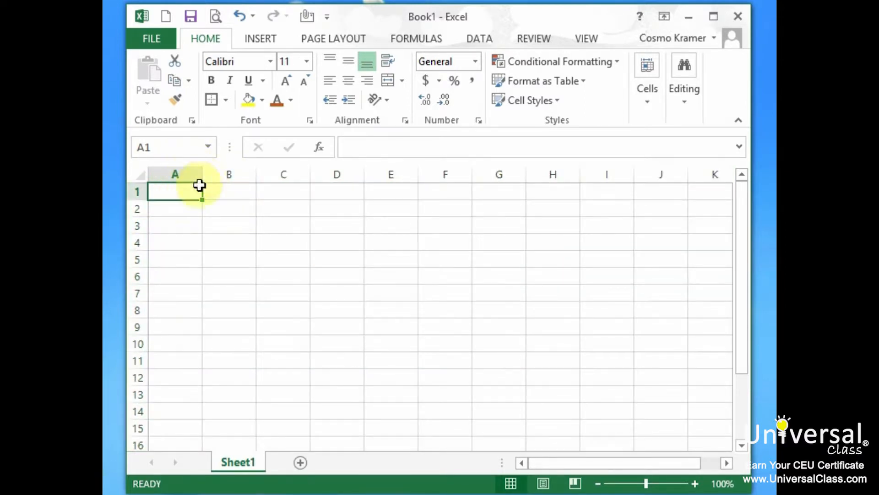
pyautogui.moveTo(202, 177); pyautogui.dragTo(207, 177)
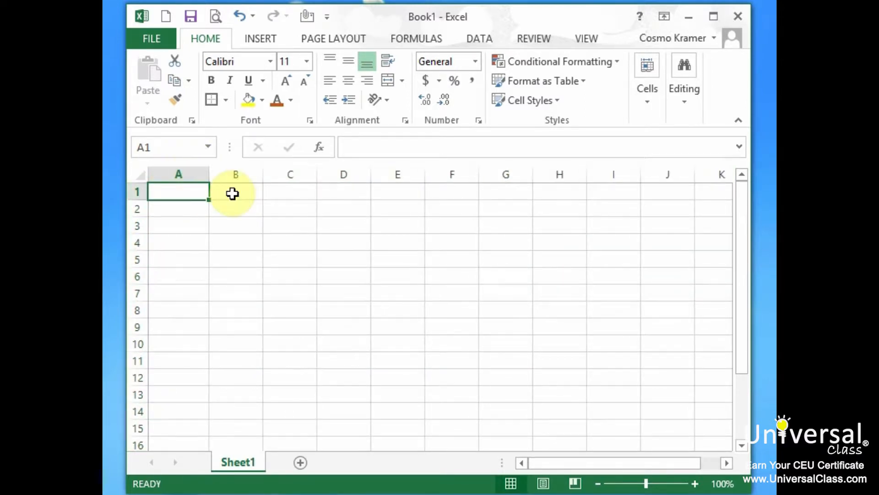
pyautogui.write('Monthly')
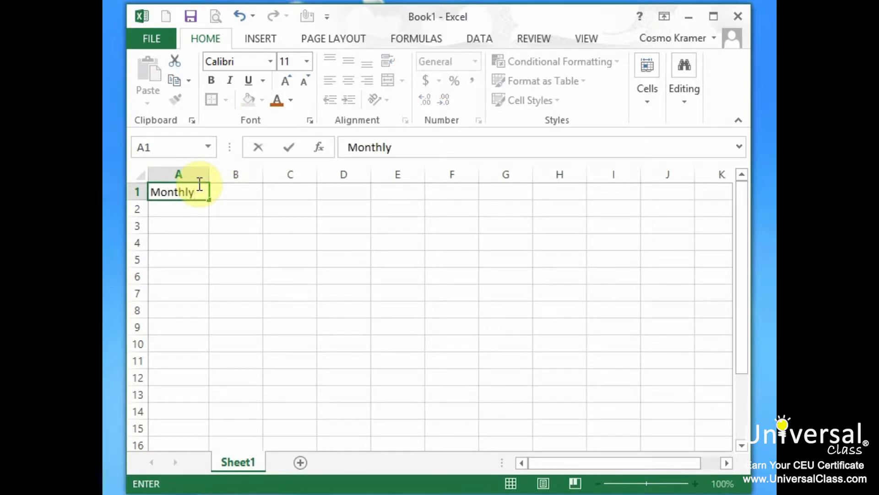
pyautogui.write(' Expenses')
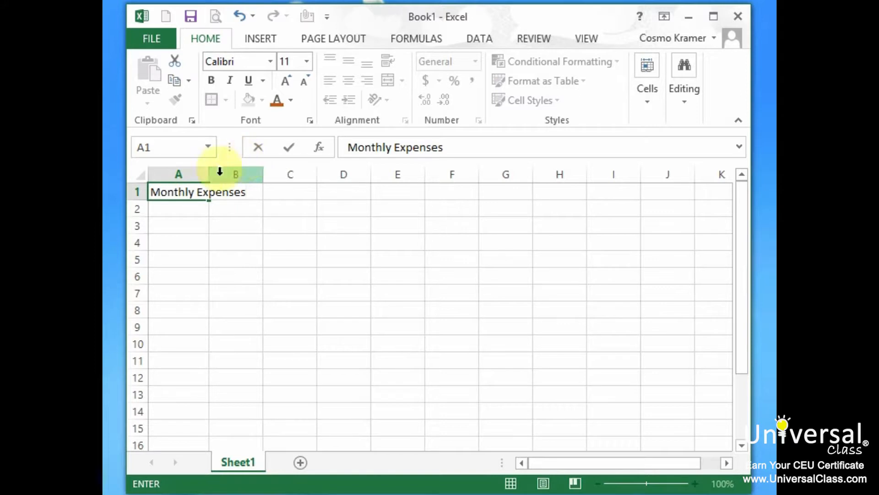
pyautogui.click(197, 174)
pyautogui.moveTo(211, 174); pyautogui.dragTo(261, 173)
pyautogui.click(302, 240)
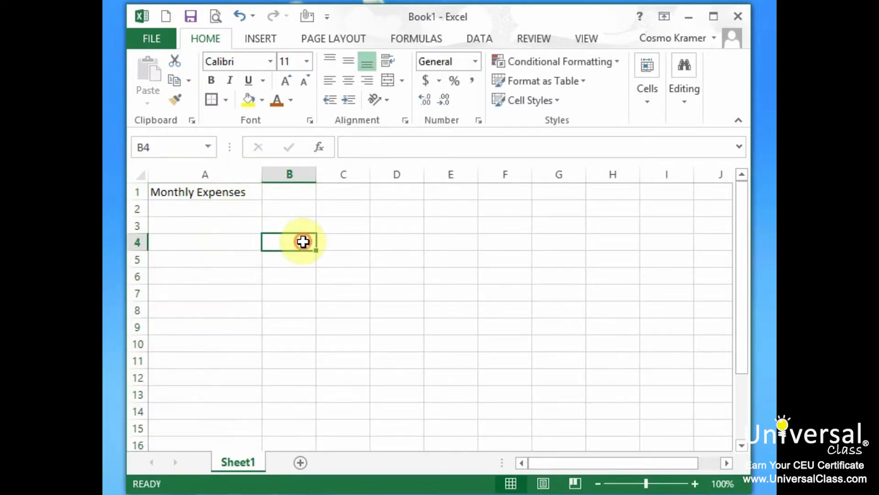
# - Enter the month headings January, February, March, April, May and June in cells B3 to G3
pyautogui.click(305, 226)
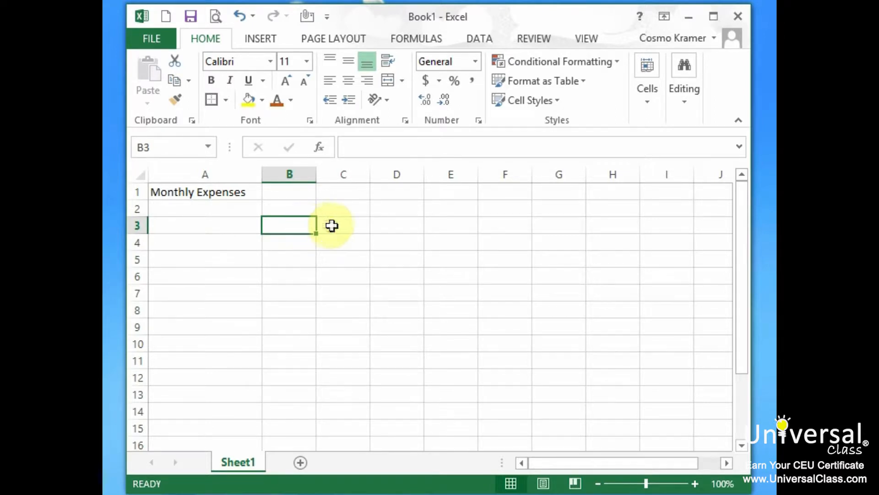
pyautogui.click(341, 208)
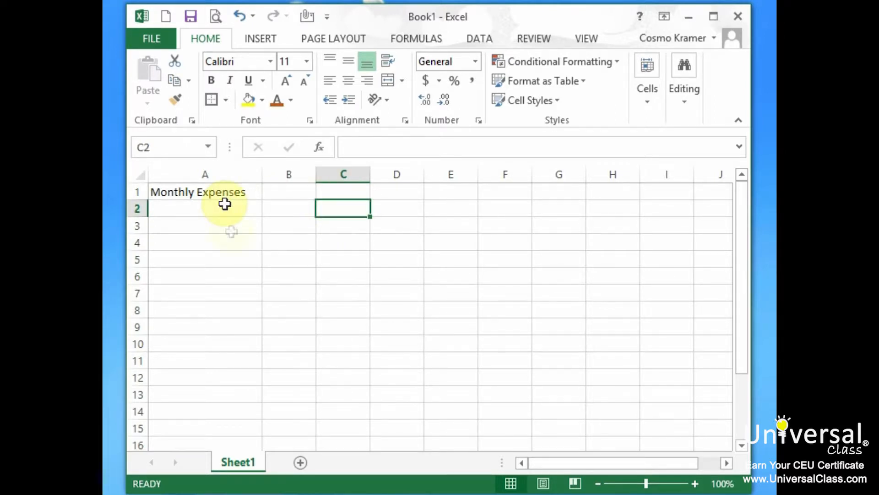
pyautogui.write('January')
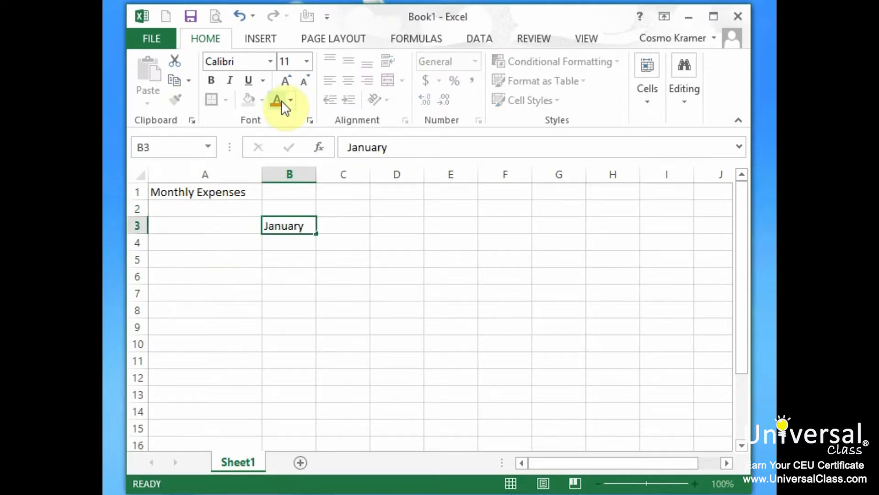
pyautogui.press('Tab')
pyautogui.write('February')
pyautogui.press('Tab')
pyautogui.write('March')
pyautogui.press('Tab')
pyautogui.write('April')
pyautogui.press('Tab')
pyautogui.write('May')
pyautogui.press('Tab')
pyautogui.write('June')
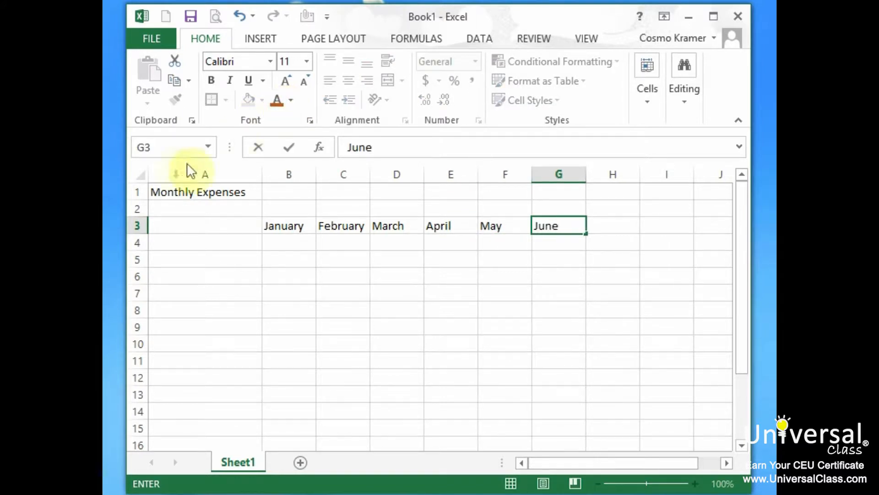
# - List the expense categories Car, Rent, Utilities, Gas, Groceries, Entertainment, Cable and Phone in cells A5 to A12
pyautogui.click(213, 261)
pyautogui.write('Car')
pyautogui.press('Return')
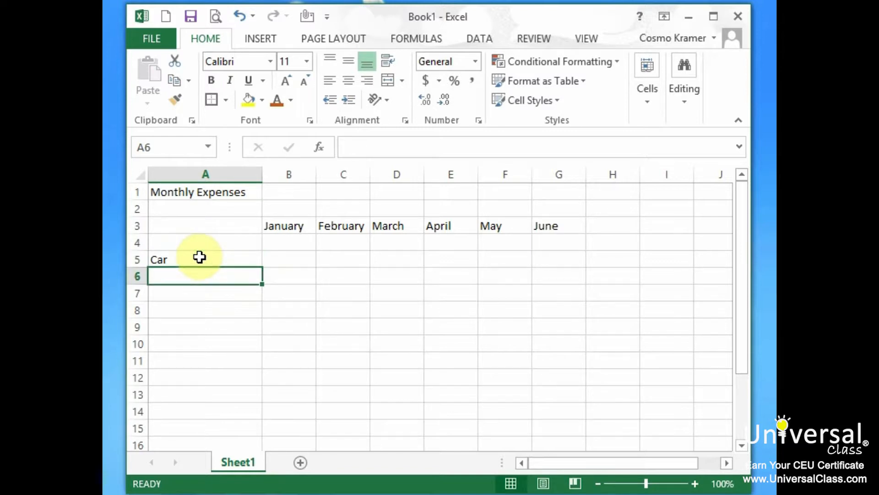
pyautogui.write('Rent')
pyautogui.press('Return')
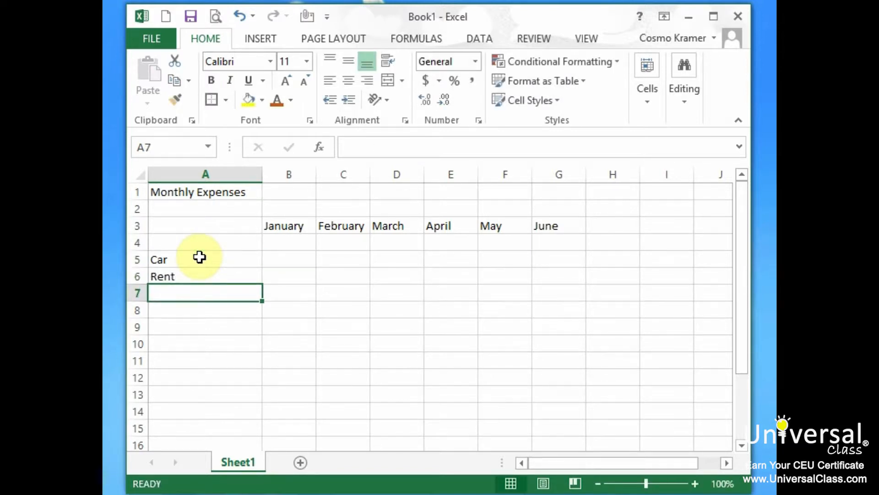
pyautogui.write('Utilities')
pyautogui.press('Return')
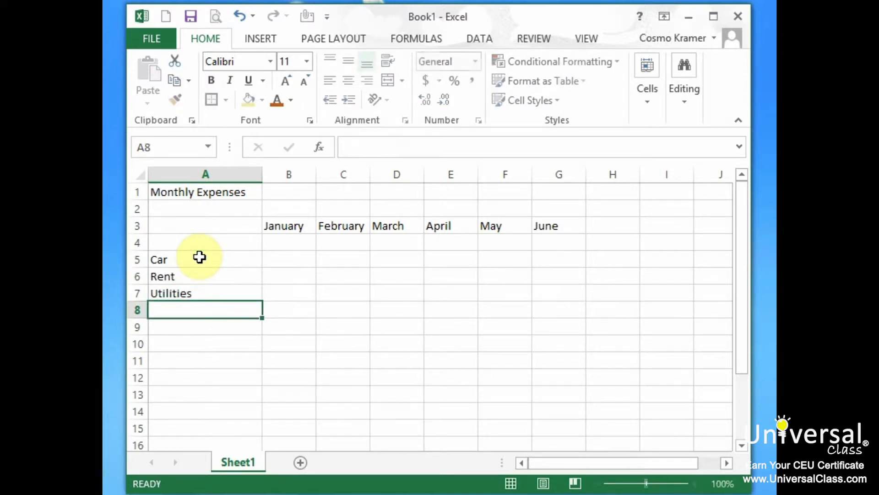
pyautogui.write('Gas')
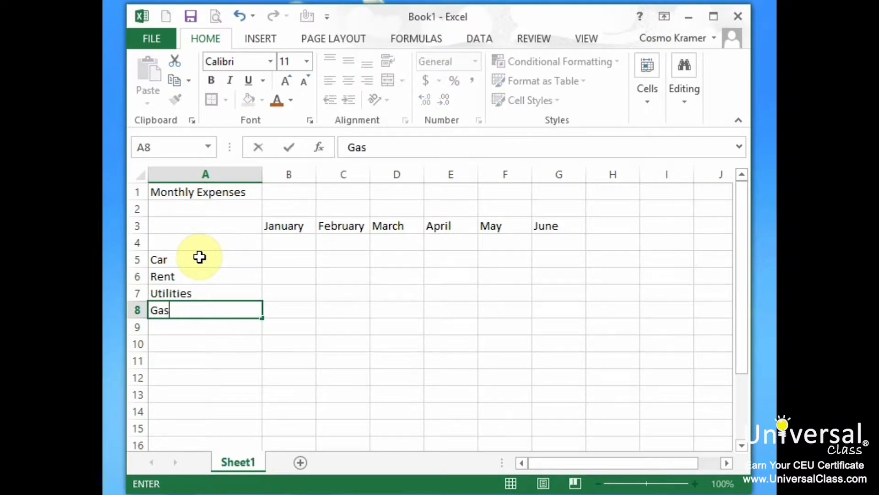
pyautogui.press('Return')
pyautogui.write('Groceries')
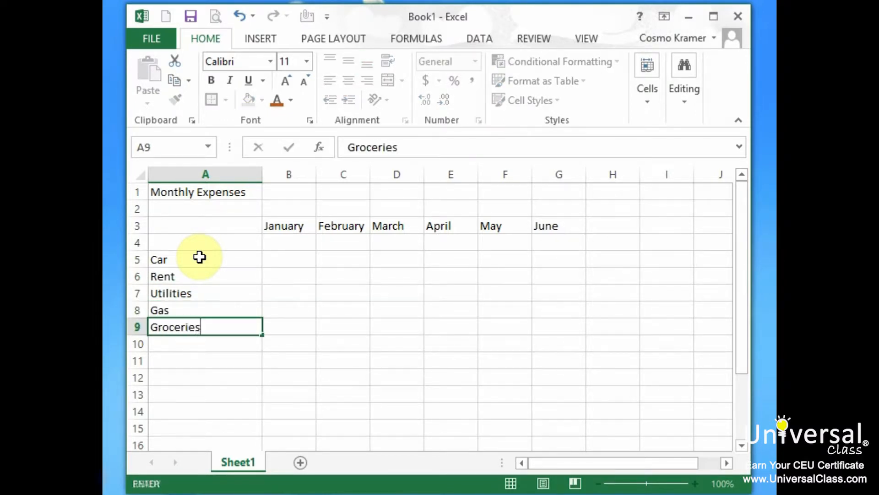
pyautogui.press('Return')
pyautogui.write('Entertainment')
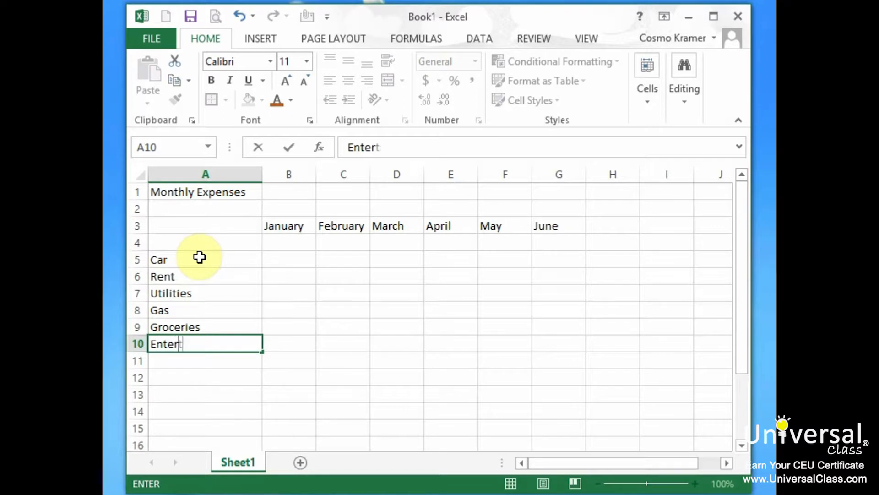
pyautogui.press('Return')
pyautogui.write('Cable')
pyautogui.press('Return')
pyautogui.write('Phone')
pyautogui.press('Return')
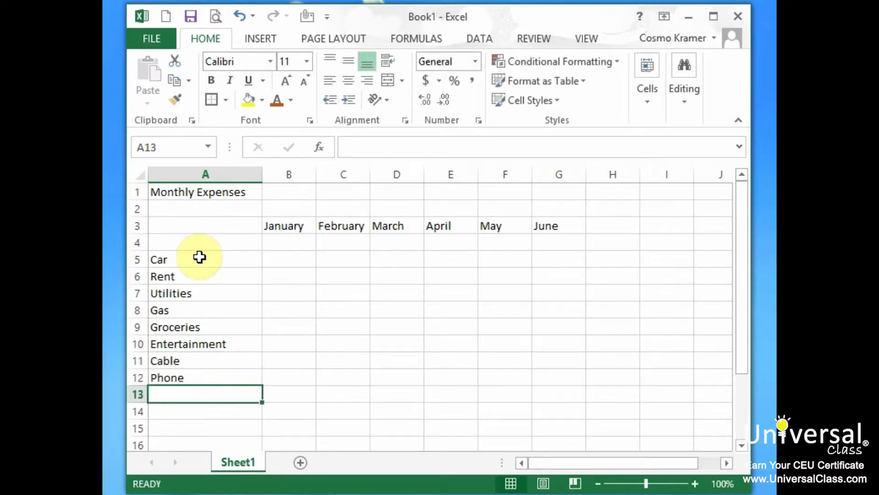
# - Enter 275 as the January Car expense in B5 and fill it across through June
pyautogui.click(287, 258)
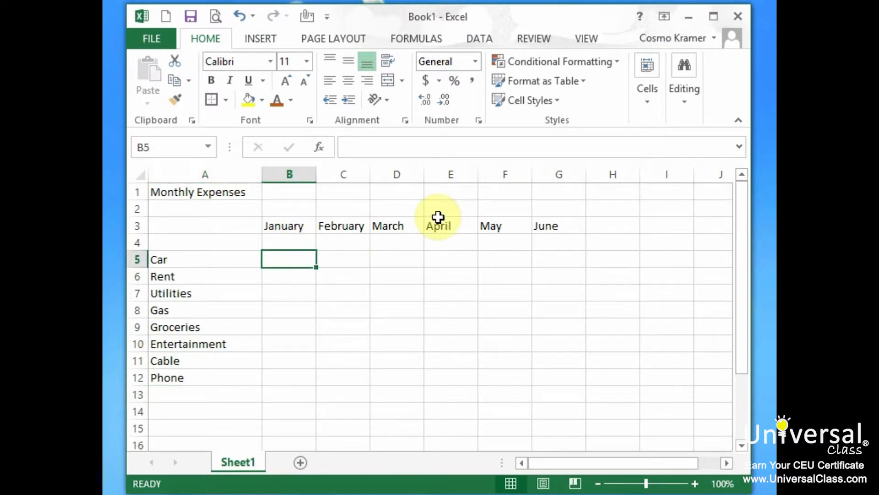
pyautogui.write('275')
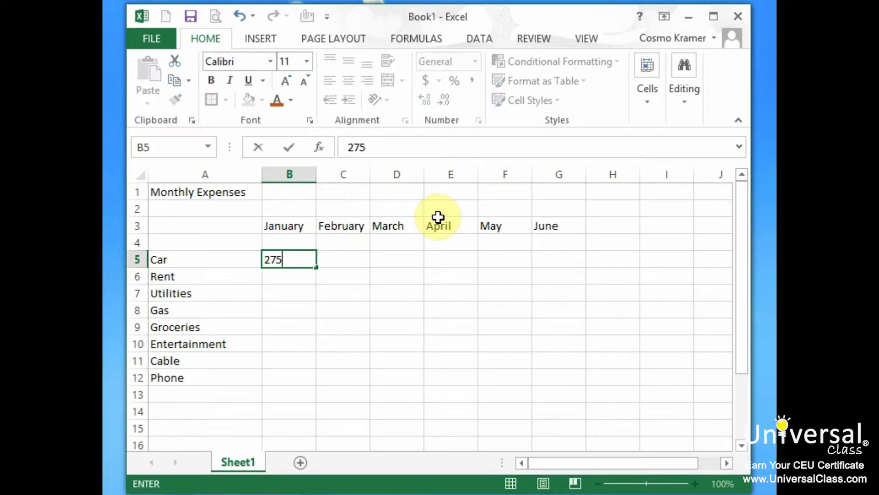
pyautogui.click(339, 259)
pyautogui.click(291, 258)
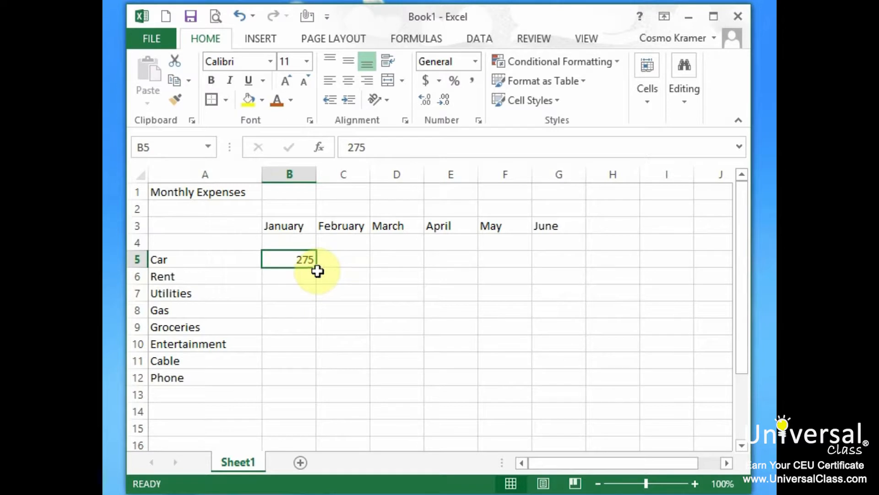
pyautogui.moveTo(317, 267); pyautogui.dragTo(569, 263)
# - Enter 950 as the January Rent expense in B6 and fill it across through June
pyautogui.click(295, 274)
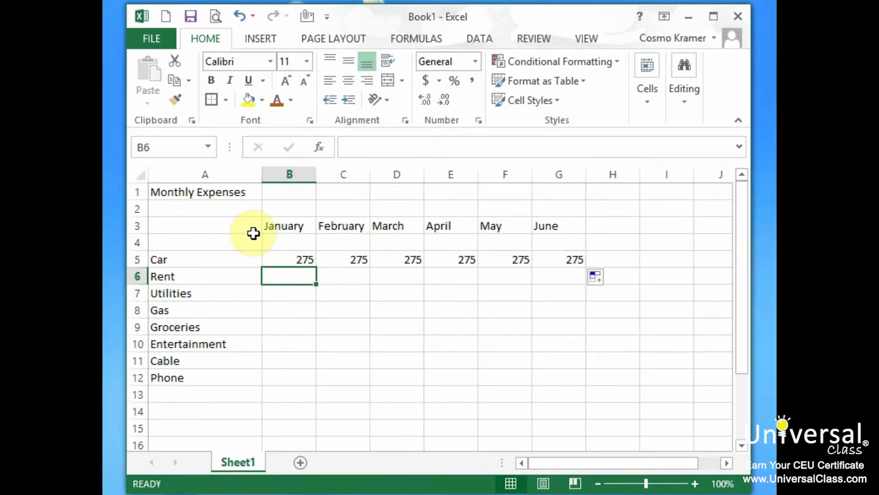
pyautogui.write('950')
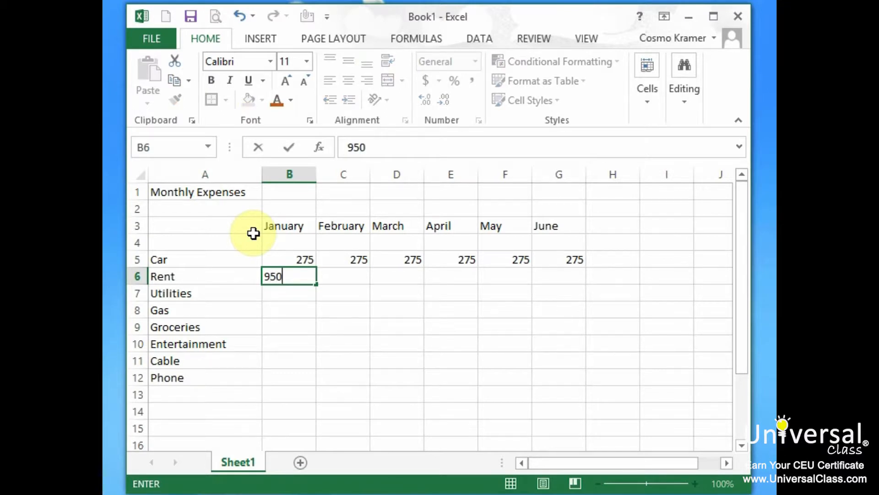
pyautogui.moveTo(317, 284); pyautogui.dragTo(578, 276)
# - Enter 170 as the January Utilities expense in B7 and fill it across through June
pyautogui.click(294, 293)
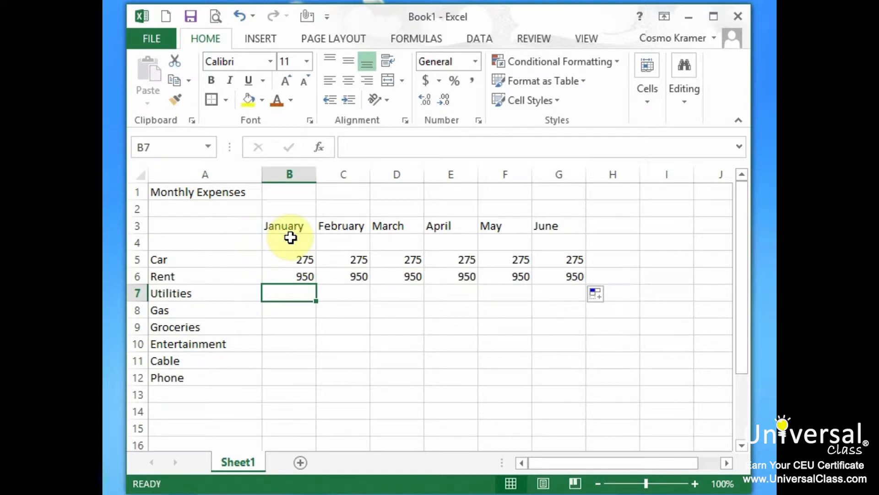
pyautogui.write('5')
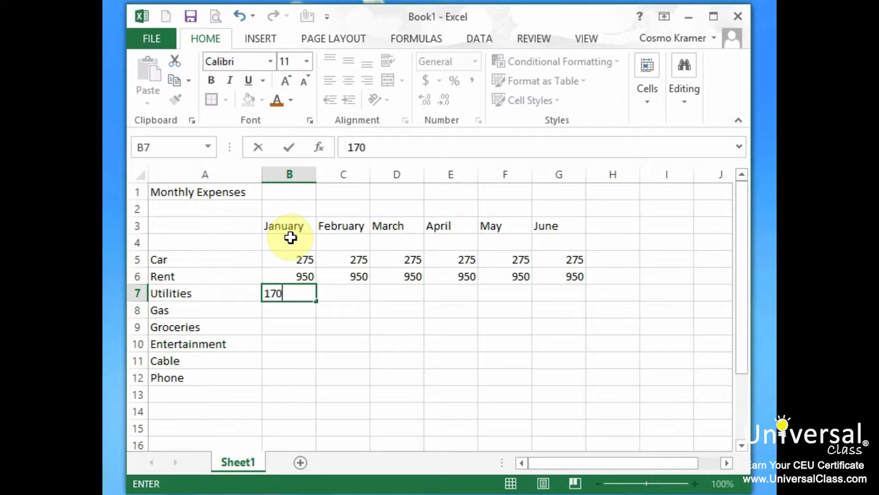
pyautogui.moveTo(317, 303); pyautogui.dragTo(599, 286)
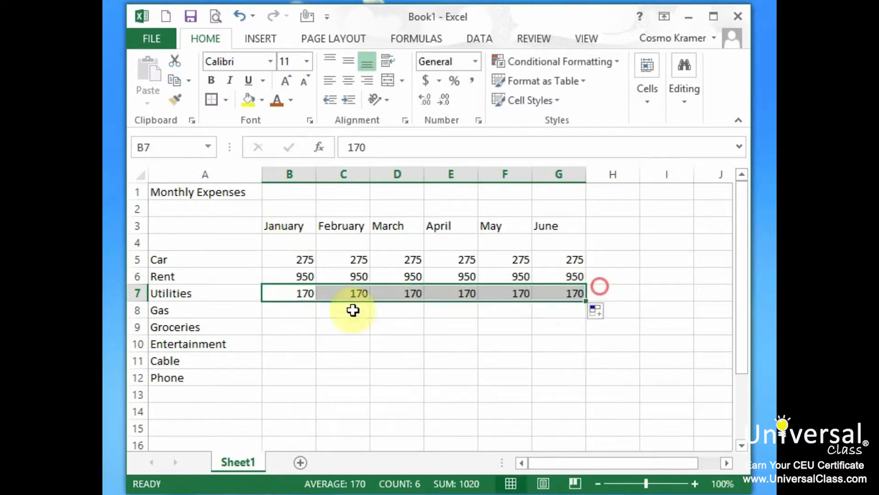
# - Enter 125 as the January Gas expense in B8 and fill it across through June
pyautogui.click(288, 313)
pyautogui.write('125')
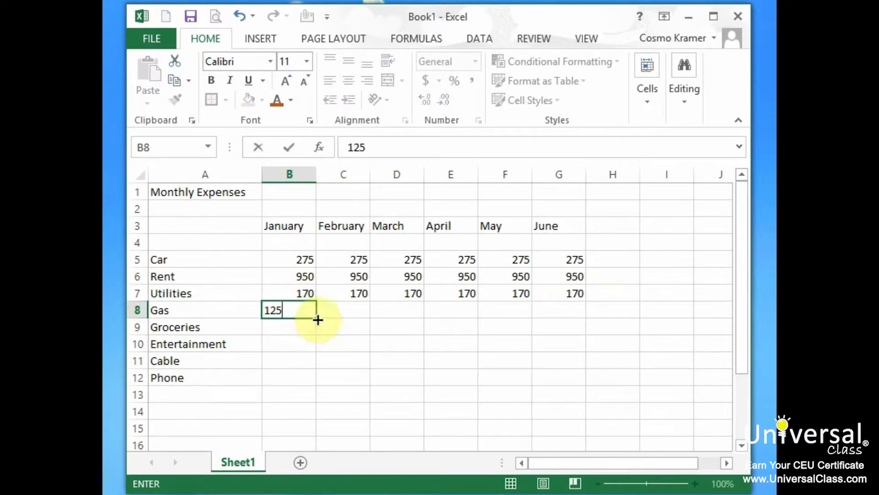
pyautogui.moveTo(316, 317); pyautogui.dragTo(567, 303)
# - Enter the Groceries amounts for January through June in row 9: 225, 285, 320, 175, 244 and 189
pyautogui.click(287, 327)
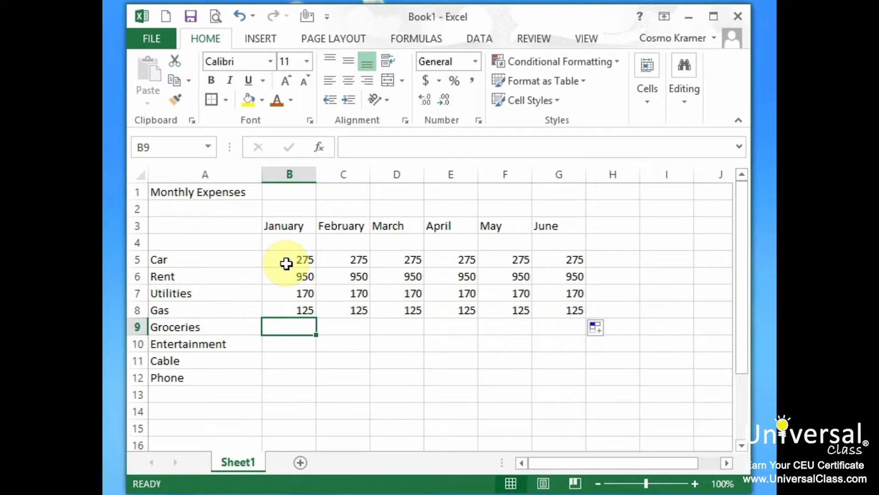
pyautogui.write('225')
pyautogui.press('Tab')
pyautogui.write('285')
pyautogui.press('Tab')
pyautogui.write('320')
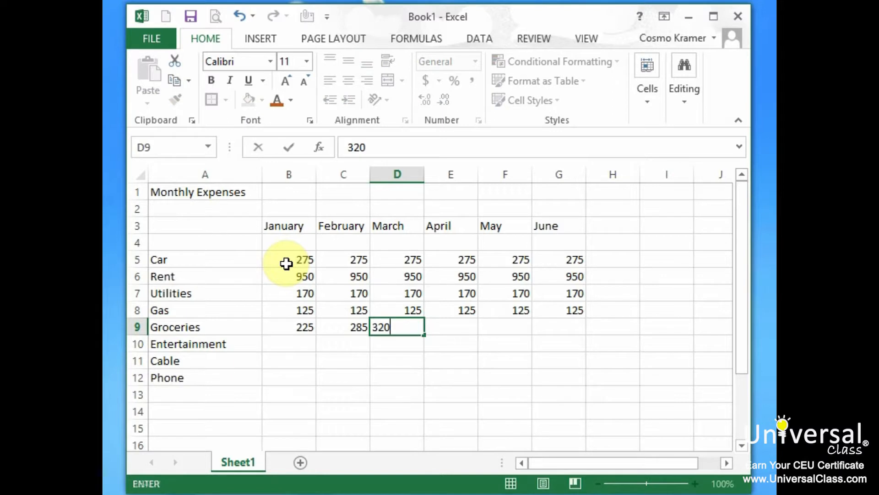
pyautogui.press('Tab')
pyautogui.write('175')
pyautogui.press('Tab')
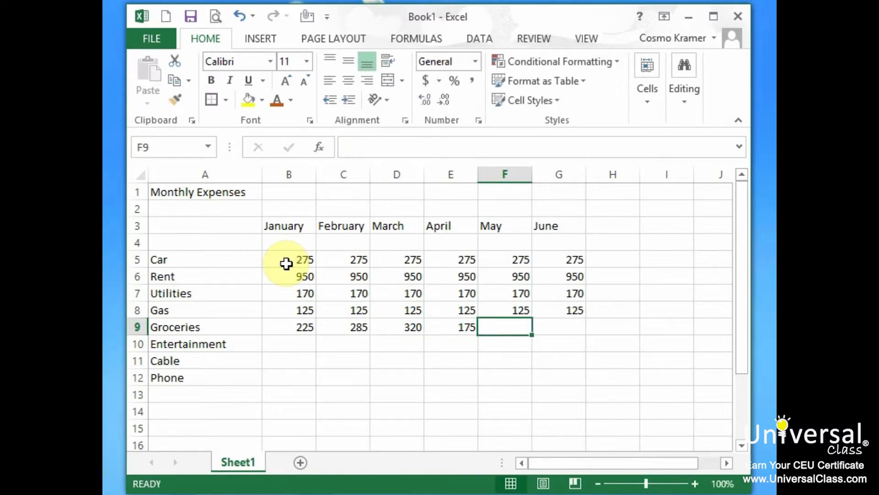
pyautogui.write('244')
pyautogui.press('Tab')
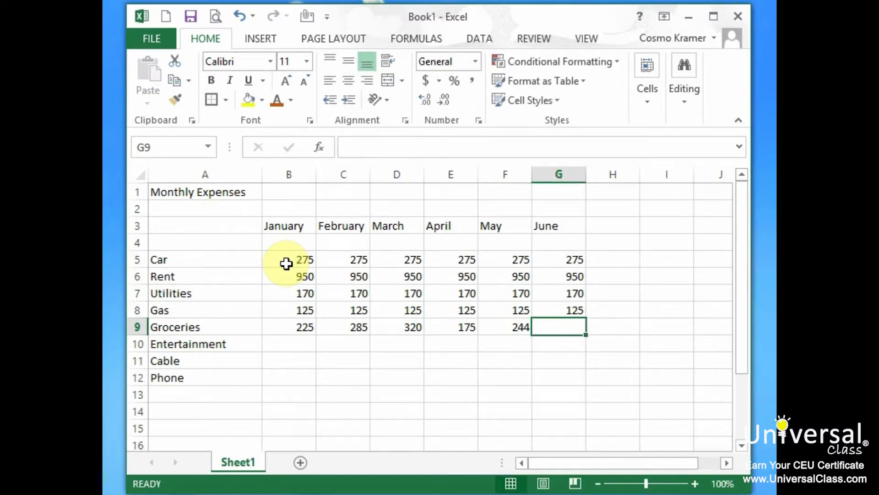
pyautogui.write('189')
pyautogui.press('Tab')
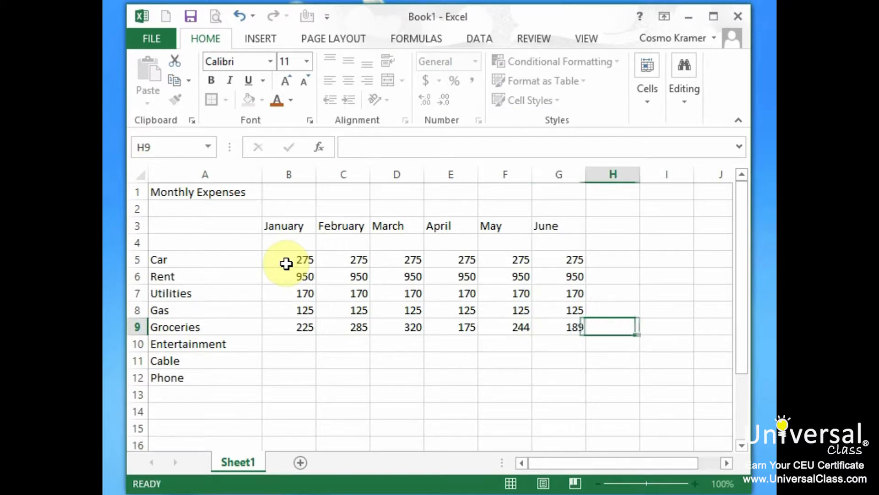
# - Enter the Entertainment amounts for January through June in row 10: 175, 200, 150, 75, 300 and 225
pyautogui.click(279, 344)
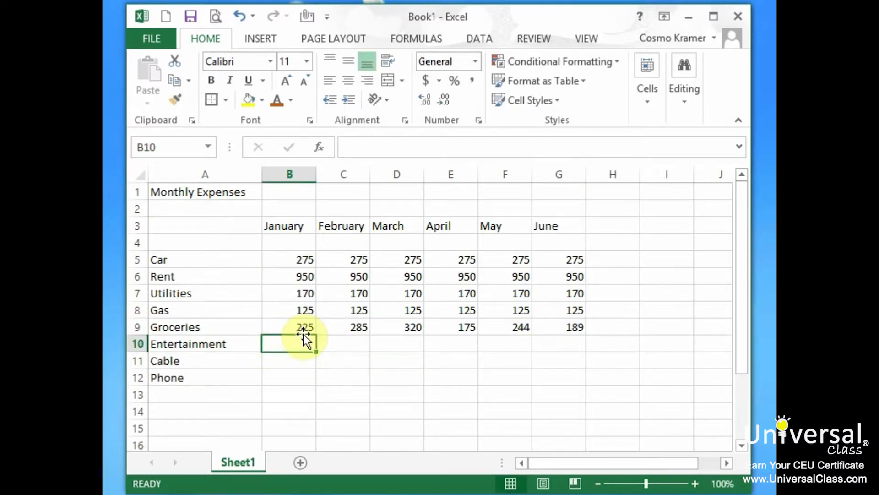
pyautogui.write('175')
pyautogui.press('Tab')
pyautogui.write('200')
pyautogui.press('Tab')
pyautogui.write('150')
pyautogui.press('Tab')
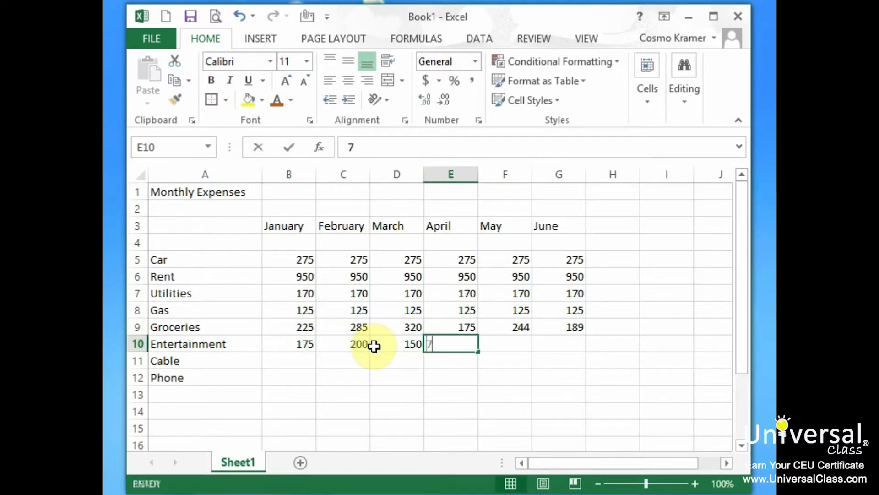
pyautogui.write('75')
pyautogui.press('Tab')
pyautogui.write('300')
pyautogui.press('Tab')
pyautogui.write('225')
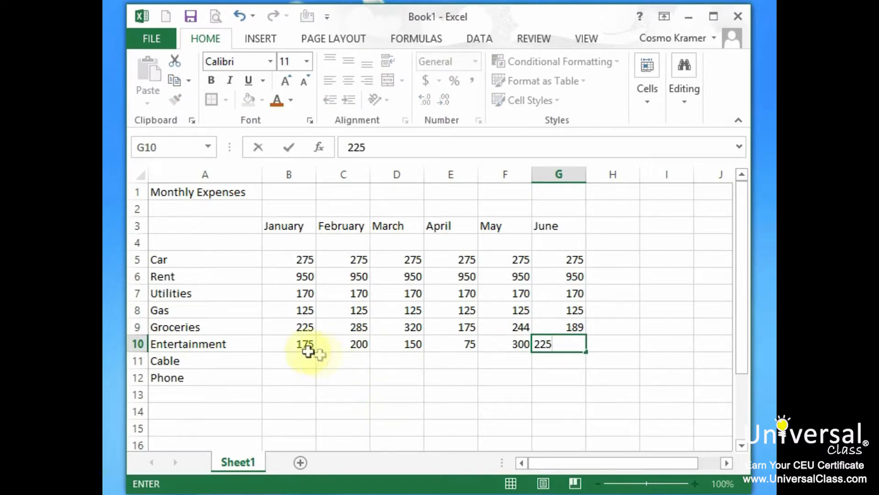
# - Enter 89 as the January Cable expense in B11 and fill it across through June
pyautogui.click(295, 356)
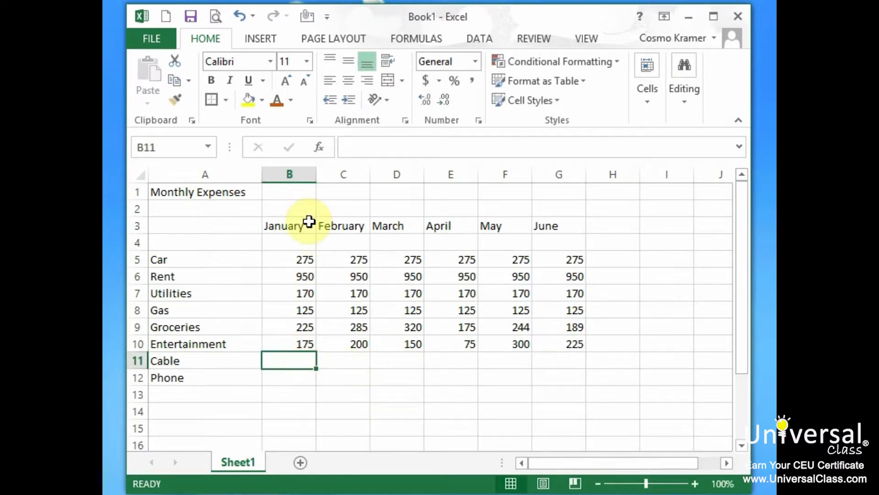
pyautogui.write('89')
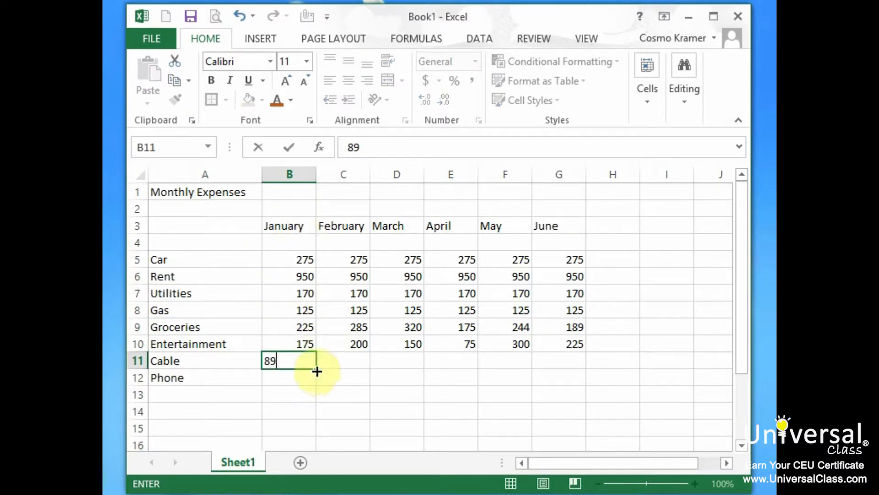
pyautogui.moveTo(317, 371); pyautogui.dragTo(590, 367)
# - Enter 152 as the January Phone expense in B12 and fill it across through June
pyautogui.click(302, 373)
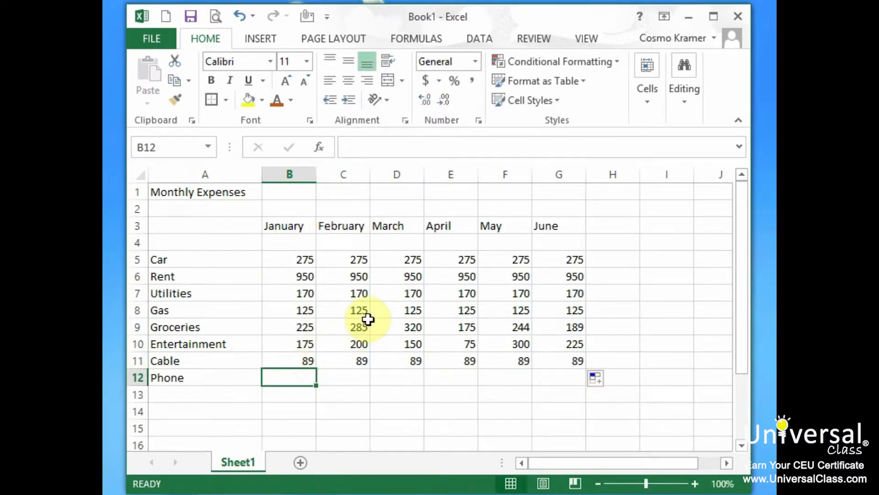
pyautogui.write('152')
pyautogui.click(317, 387)
pyautogui.moveTo(317, 387); pyautogui.dragTo(581, 380)
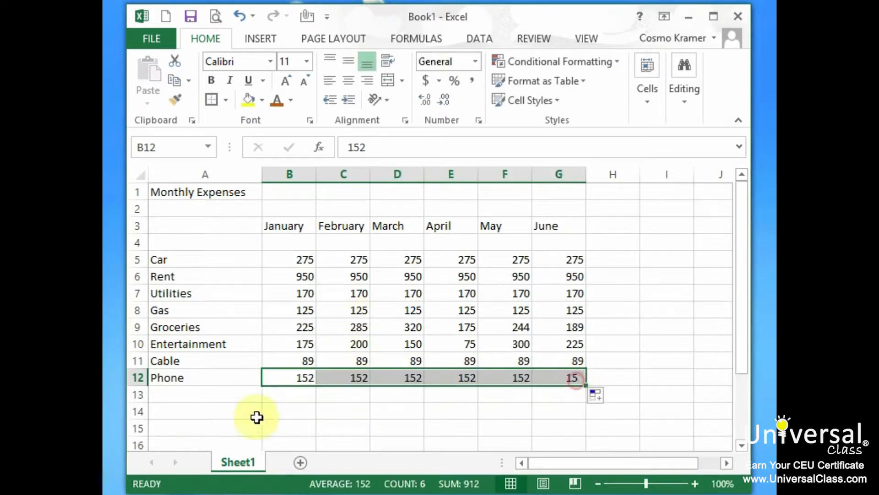
# - Label A14 as Total and use AutoSum on B5:G14 to total each month's expenses in row 14
pyautogui.click(204, 412)
pyautogui.write('B')
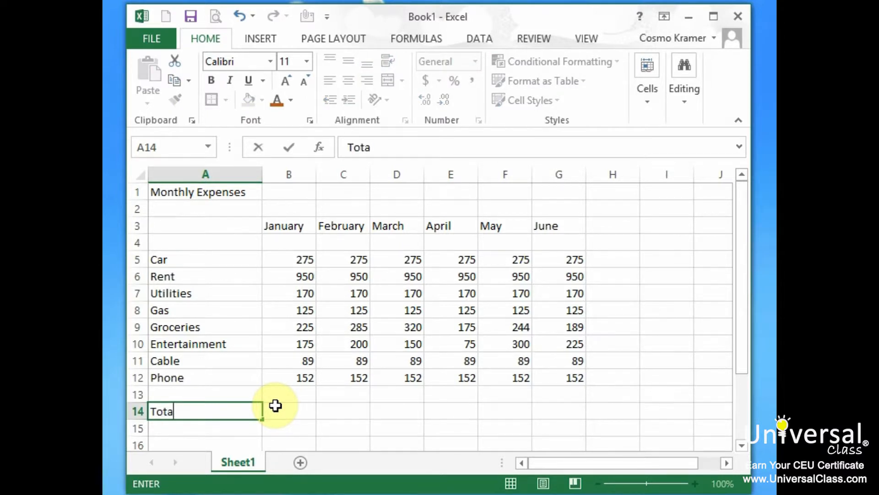
pyautogui.moveTo(289, 260); pyautogui.dragTo(568, 412)
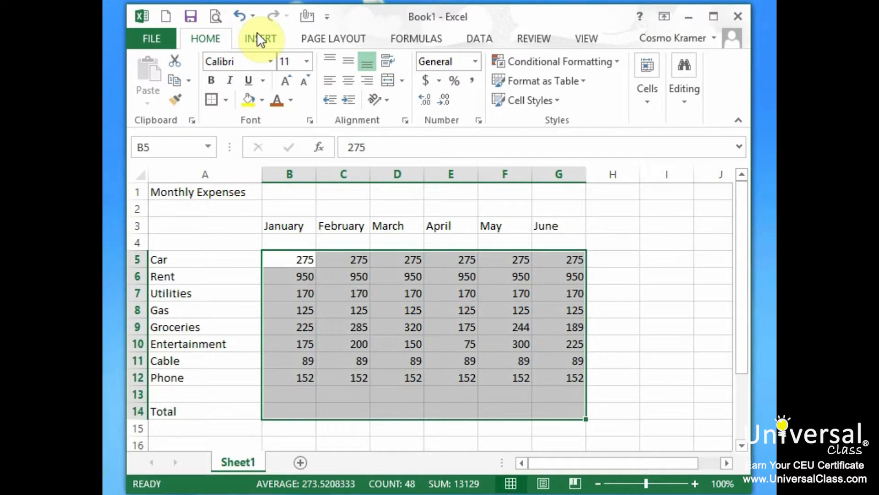
pyautogui.click(416, 38)
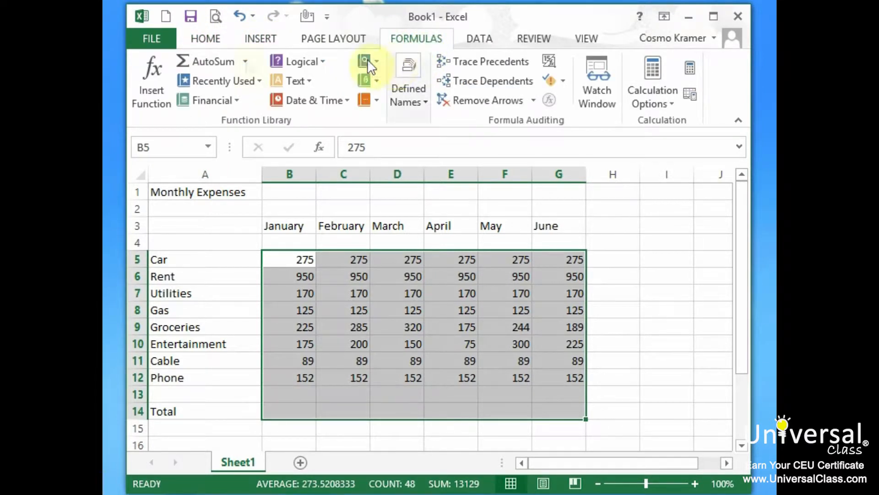
pyautogui.click(213, 60)
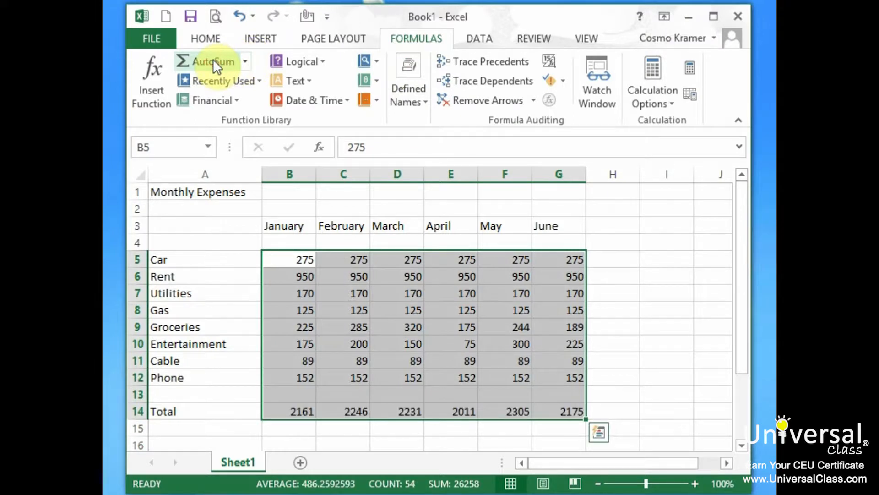
# - Apply the dollar Accounting number format to all amounts and totals in B5:G14
pyautogui.click(205, 34)
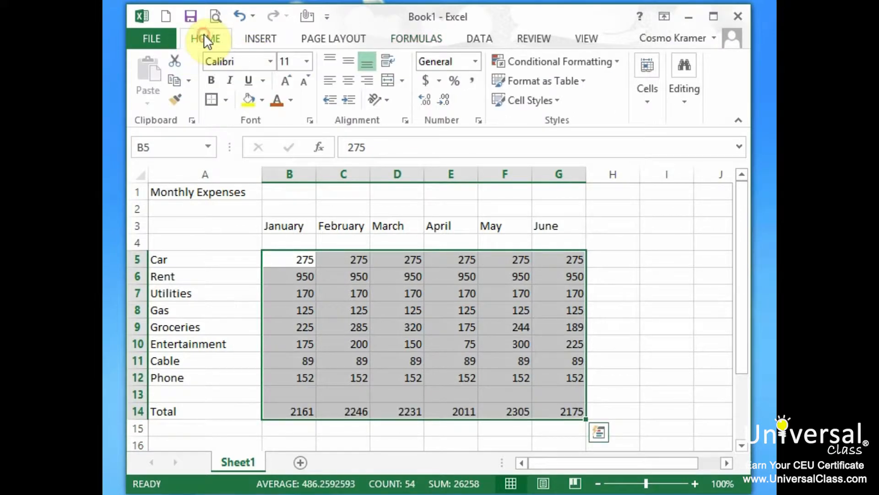
pyautogui.click(438, 81)
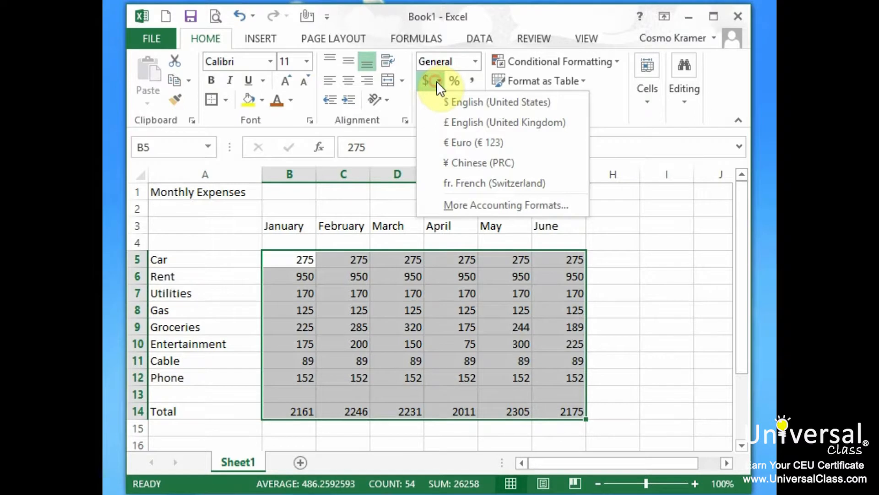
pyautogui.click(426, 80)
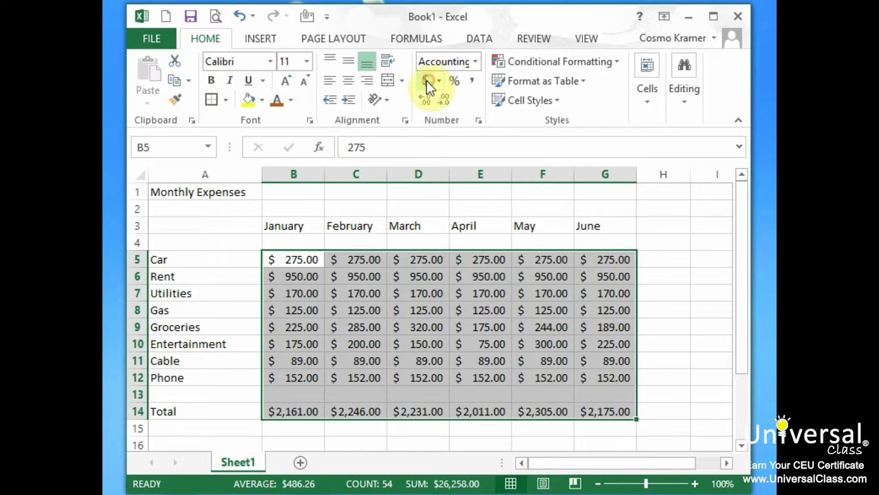
pyautogui.click(175, 210)
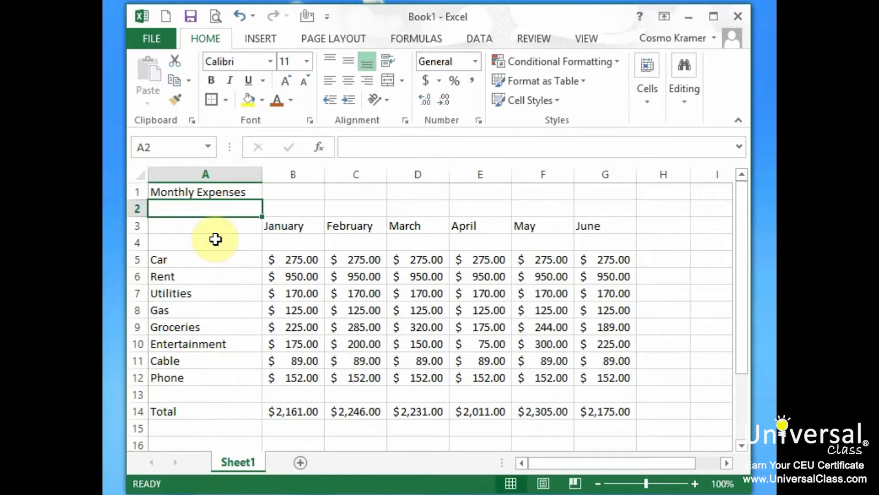
# - Make the Monthly Expenses title in A1 bold and increase its font size
pyautogui.click(177, 192)
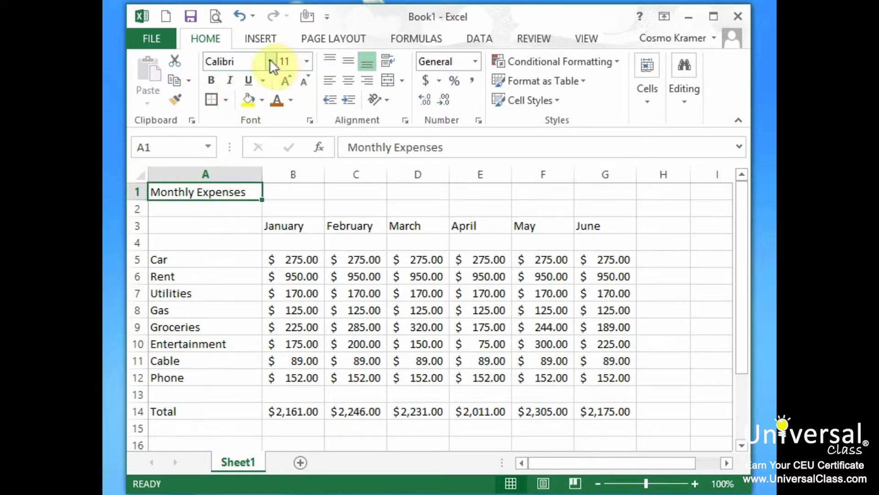
pyautogui.click(211, 80)
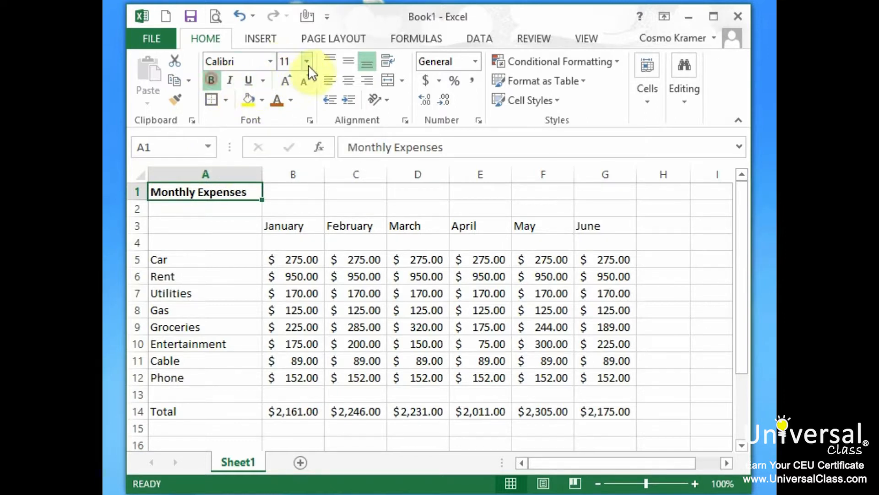
pyautogui.click(307, 62)
pyautogui.click(289, 187)
# - Make the entire Total row 14 bold
pyautogui.click(138, 420)
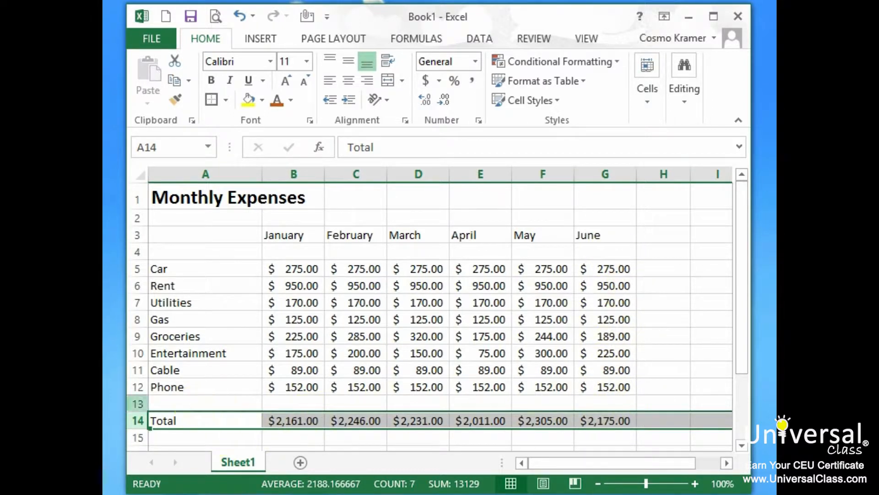
pyautogui.click(212, 80)
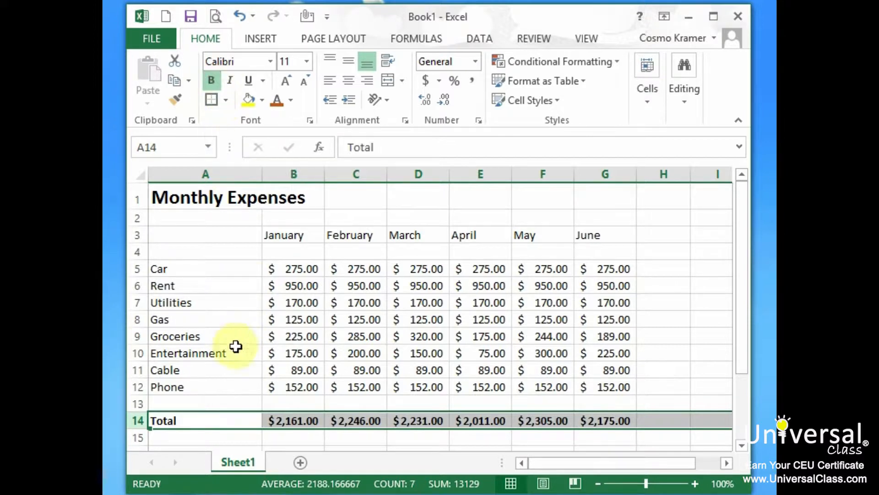
pyautogui.click(189, 403)
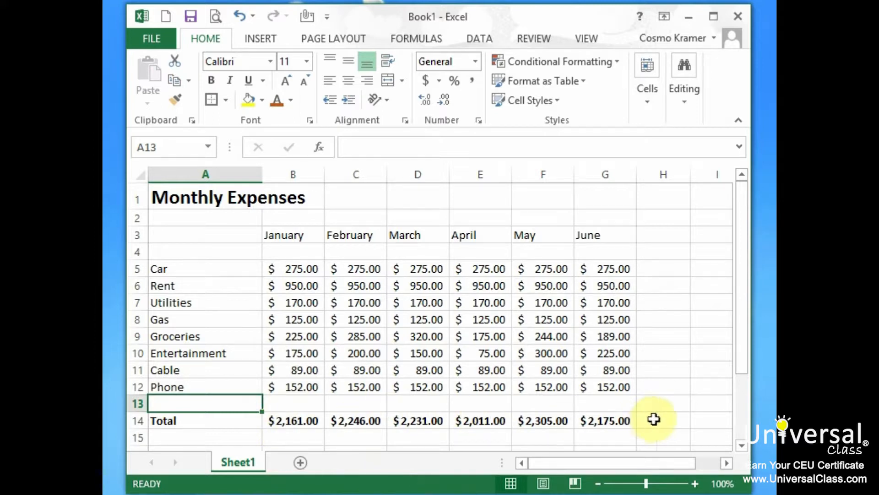
# - Add a Thick Box Border around the monthly totals in B14:G14
pyautogui.moveTo(633, 419); pyautogui.dragTo(293, 424)
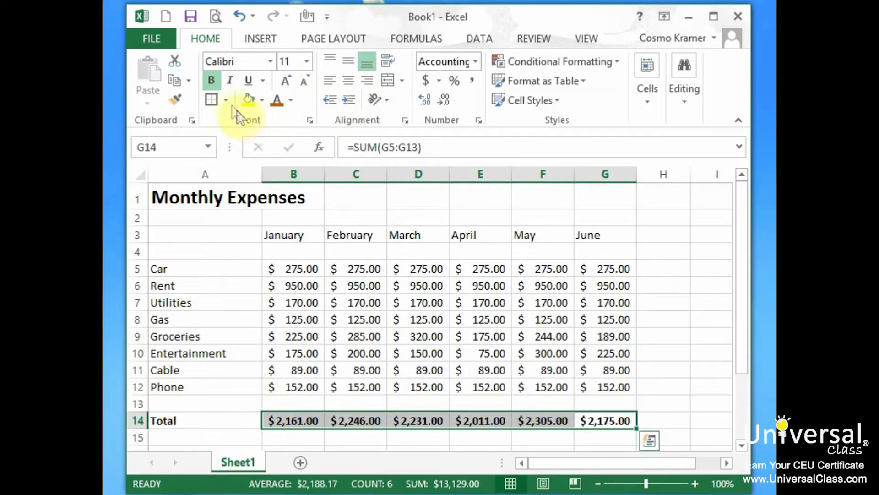
pyautogui.click(227, 100)
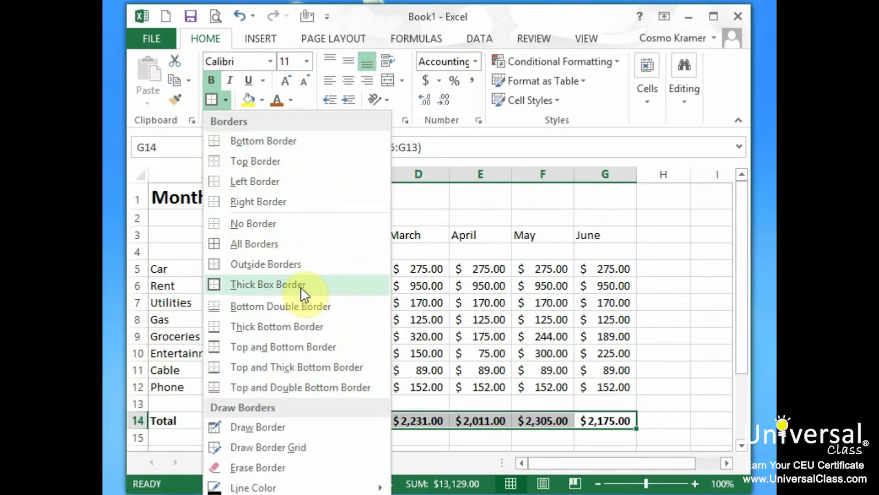
pyautogui.click(260, 285)
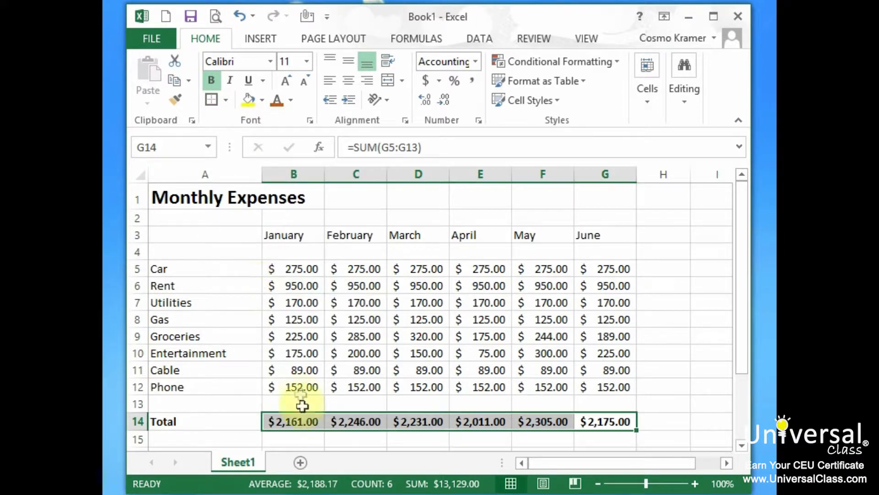
pyautogui.click(178, 218)
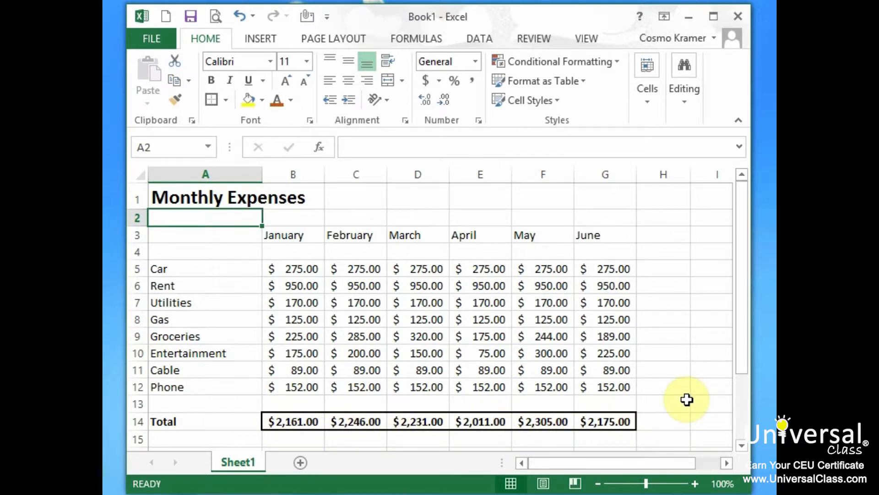
# - Fill the monthly totals in B14:G14 with a light orange background color
pyautogui.moveTo(287, 418); pyautogui.dragTo(609, 419)
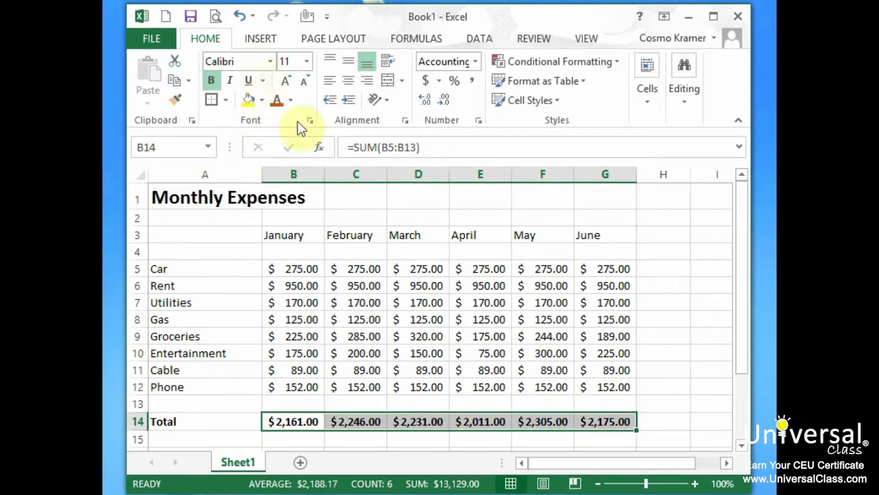
pyautogui.click(226, 99)
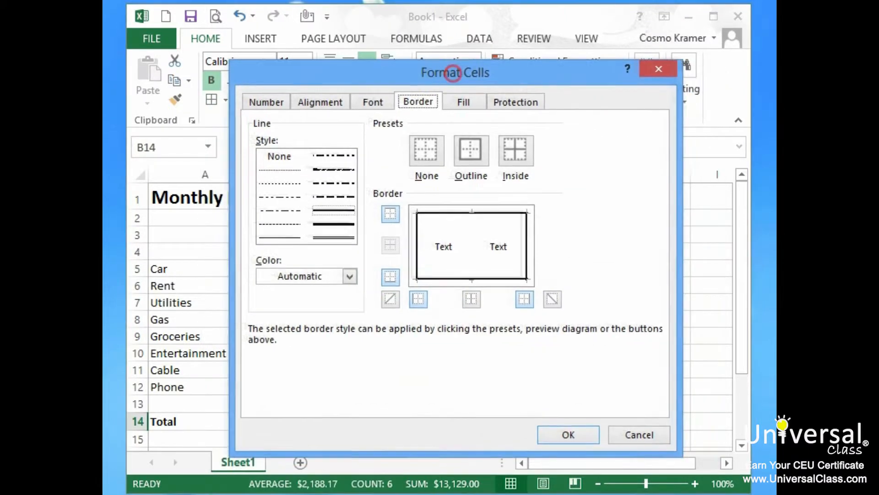
pyautogui.click(456, 98)
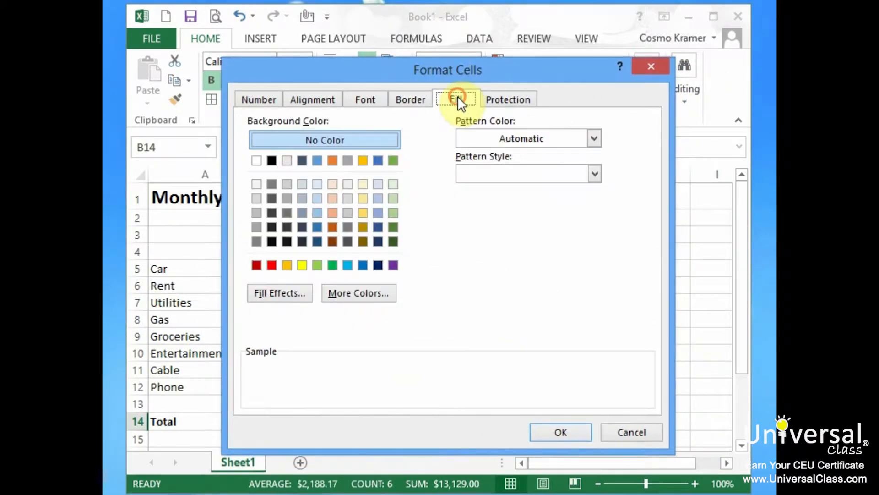
pyautogui.click(333, 199)
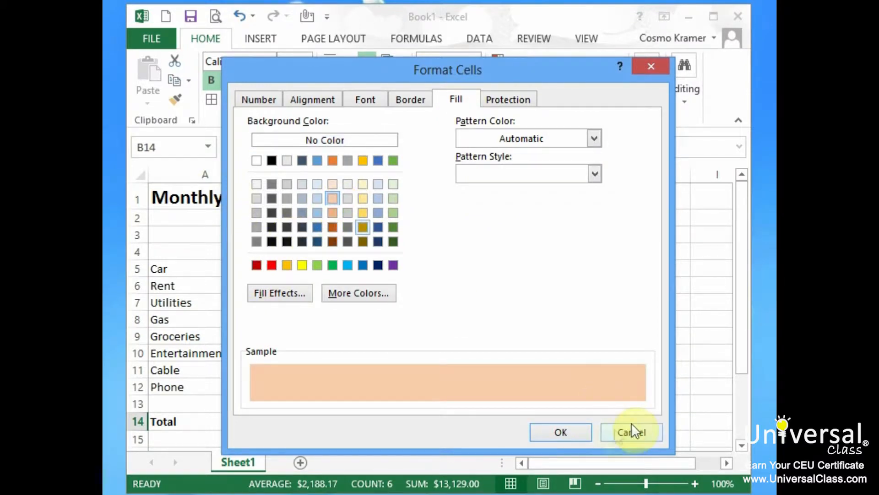
pyautogui.click(573, 431)
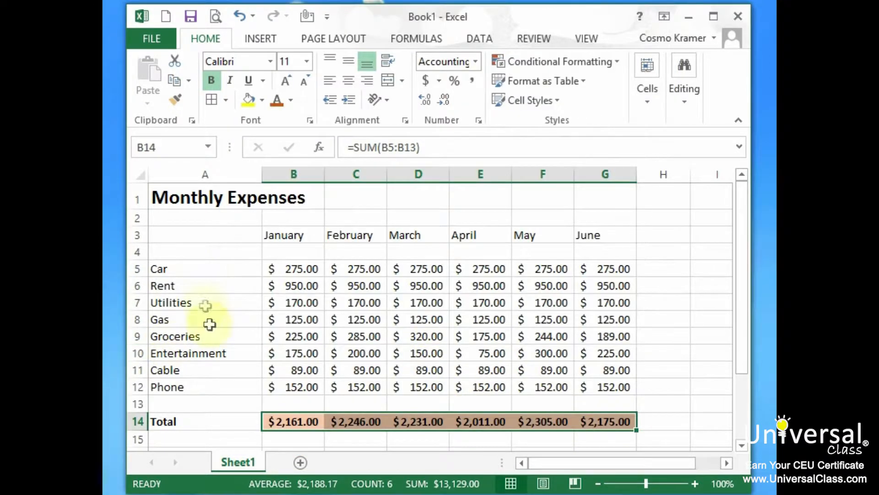
pyautogui.click(187, 254)
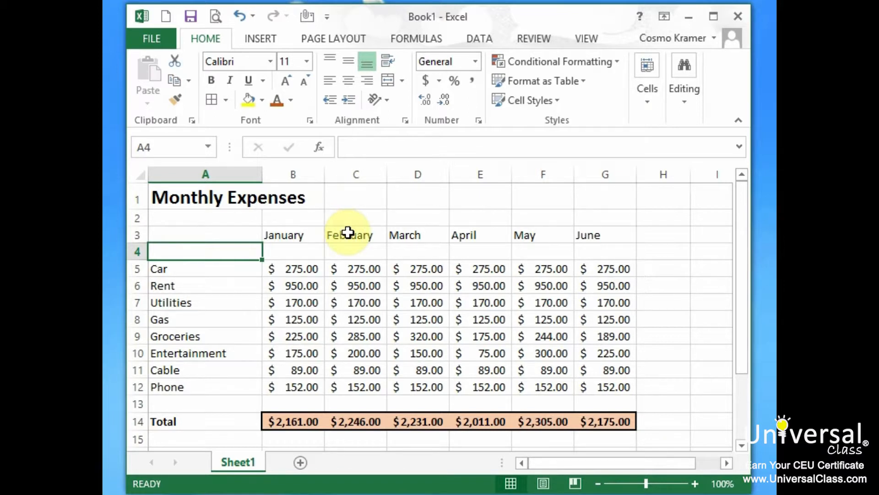
# - Review the Protection, Fill, Border, Font, Alignment and Number formatting options for the expense amounts in B5:G12 without changing anything
pyautogui.moveTo(306, 271); pyautogui.dragTo(625, 386)
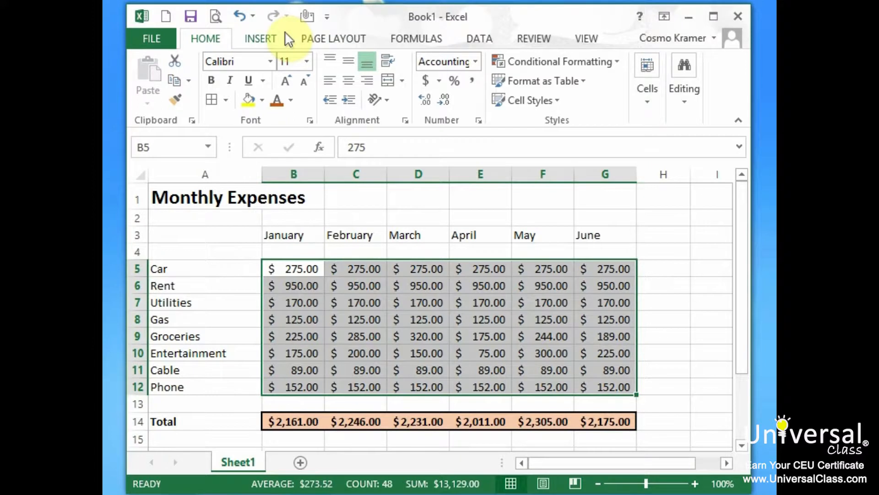
pyautogui.moveTo(628, 338)
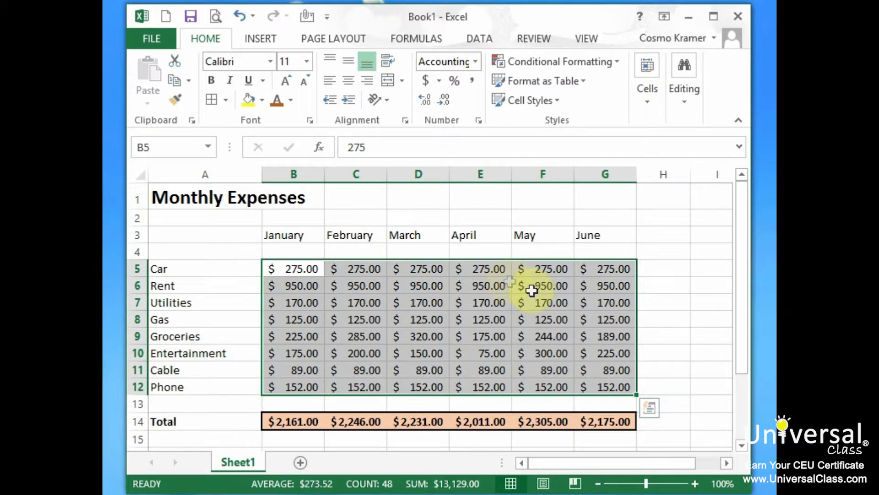
pyautogui.click(310, 120)
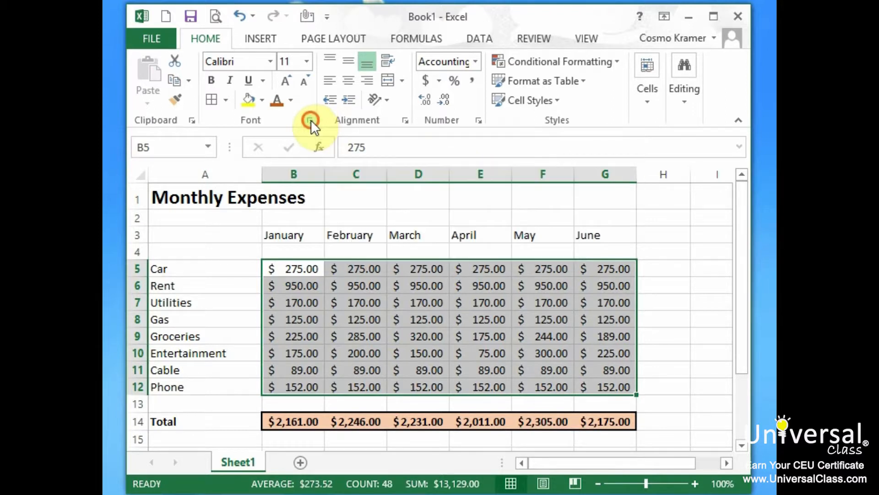
pyautogui.moveTo(490, 70); pyautogui.dragTo(476, 59)
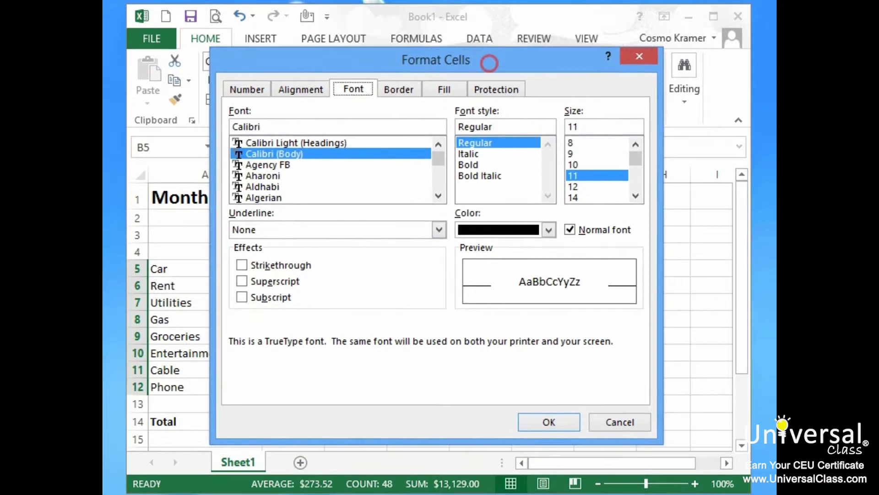
pyautogui.click(442, 88)
pyautogui.click(496, 88)
pyautogui.click(441, 88)
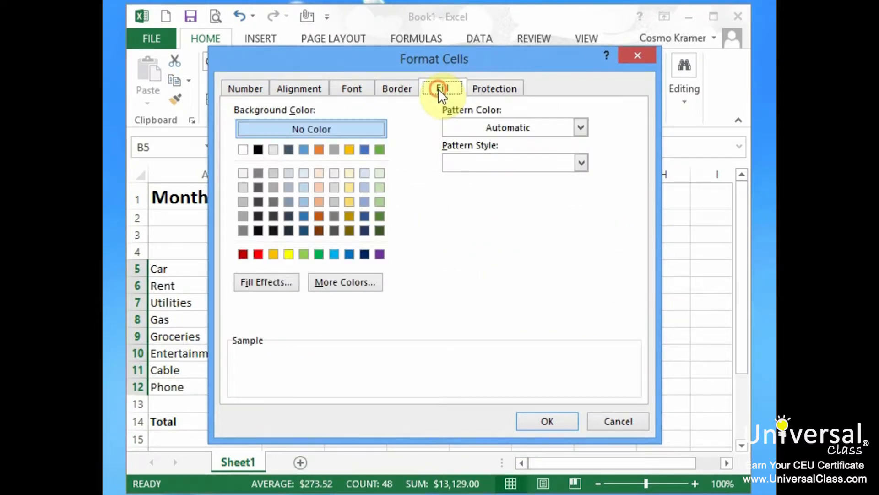
pyautogui.click(397, 88)
pyautogui.click(357, 87)
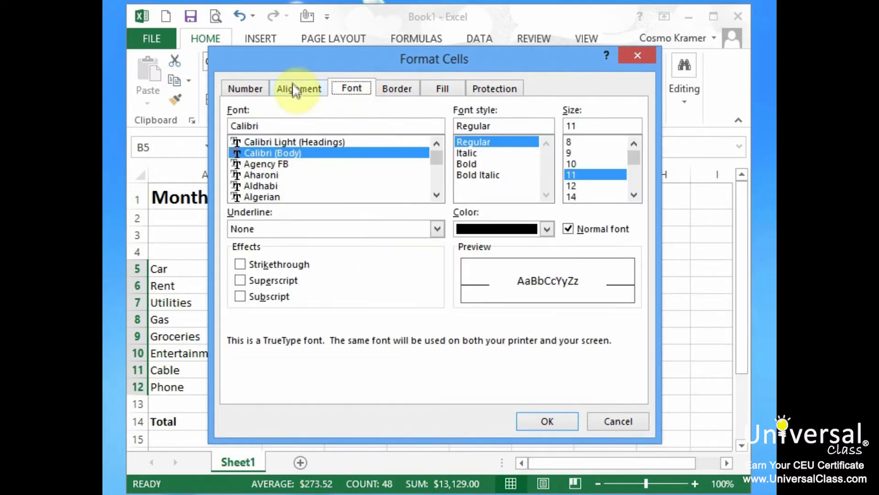
pyautogui.click(293, 85)
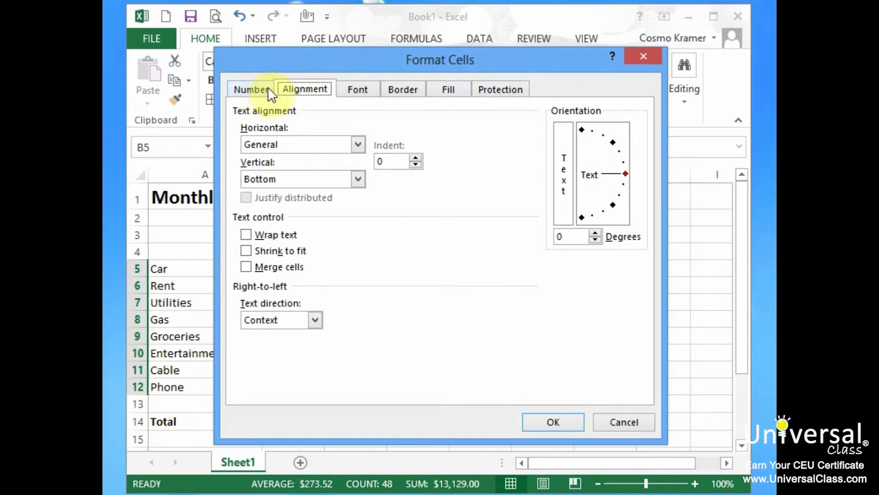
pyautogui.click(269, 89)
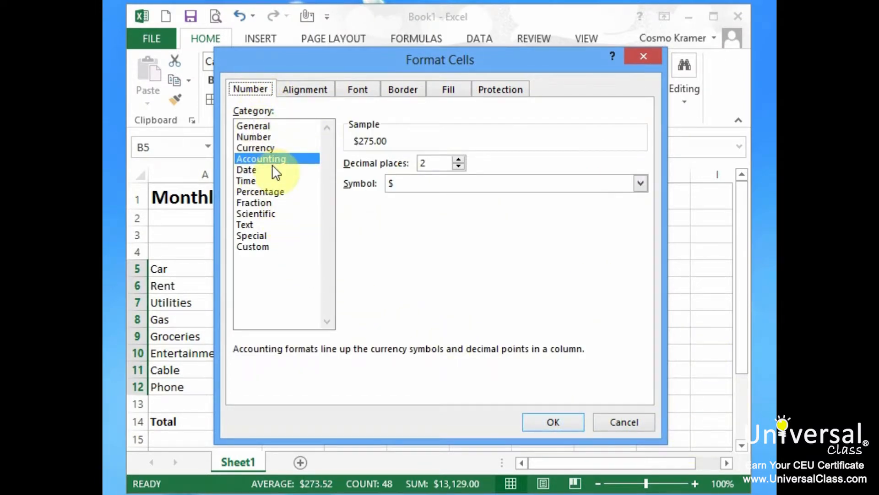
pyautogui.click(624, 422)
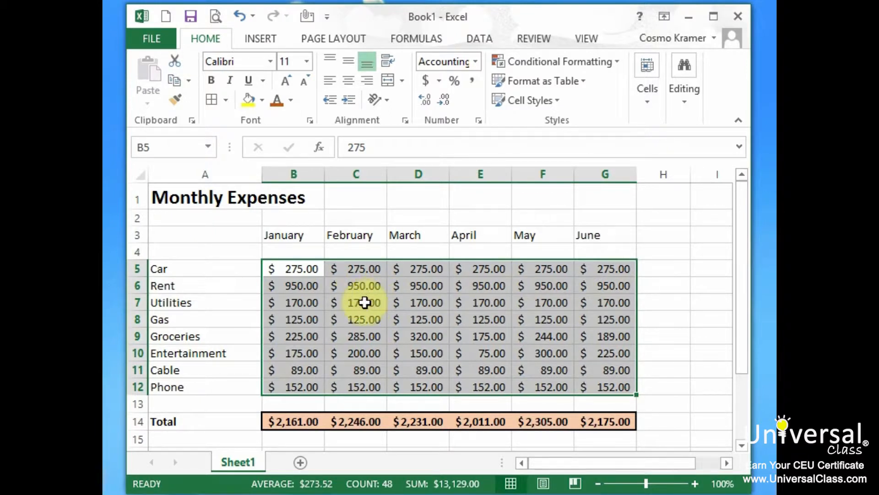
# - Make the month headings in B3:G3 bold and fill them with the standard light green color
pyautogui.click(311, 239)
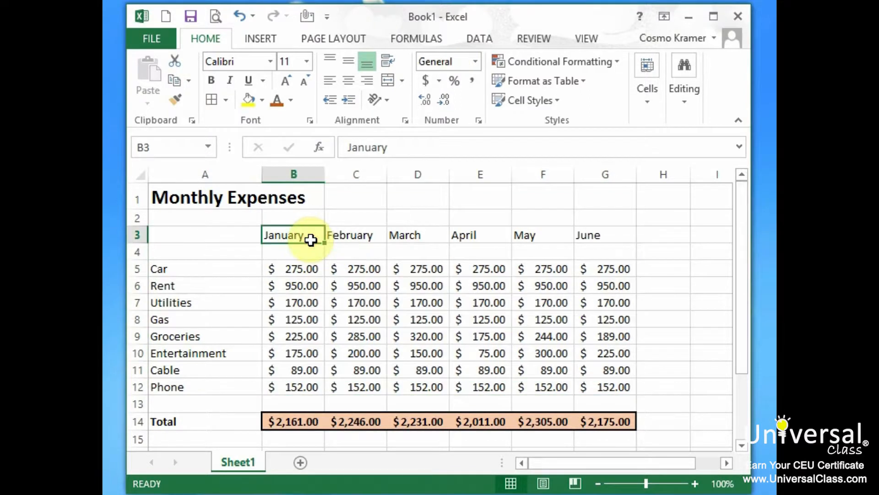
pyautogui.moveTo(311, 238); pyautogui.dragTo(599, 230)
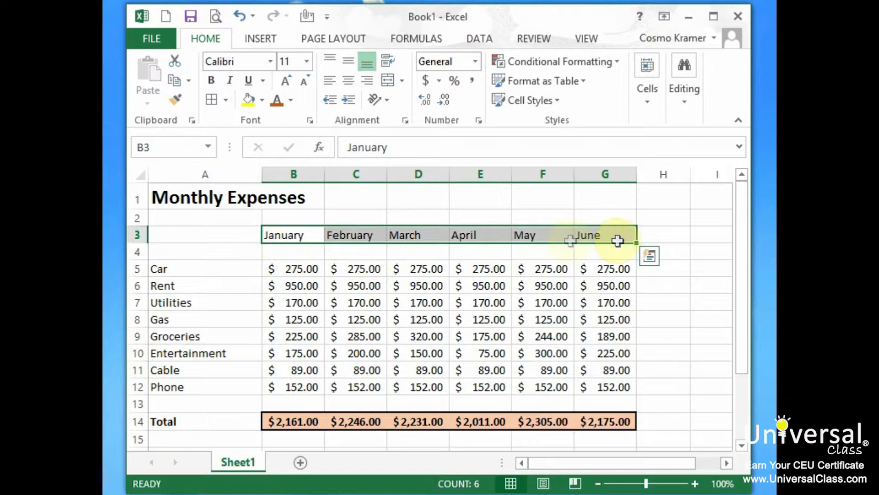
pyautogui.rightClick(307, 235)
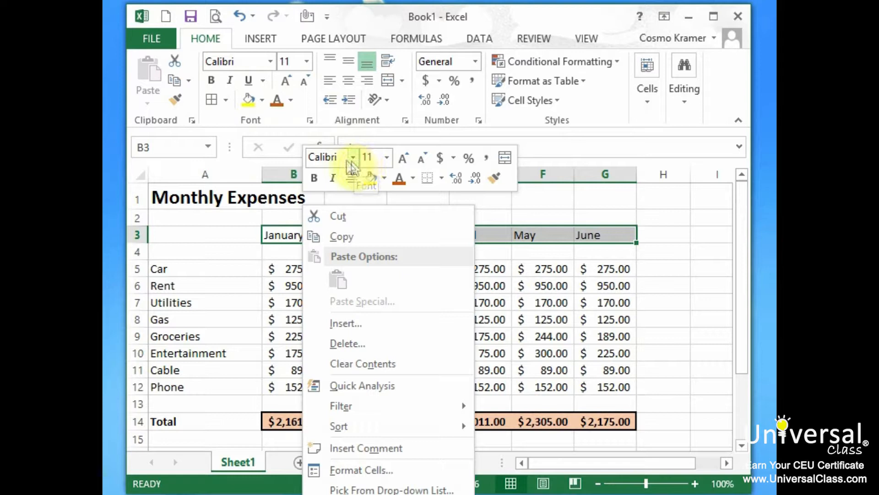
pyautogui.click(314, 178)
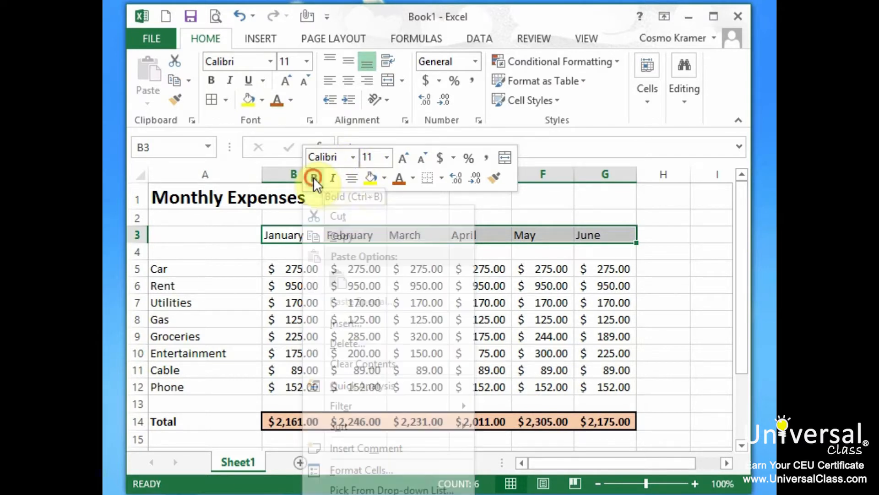
pyautogui.click(385, 179)
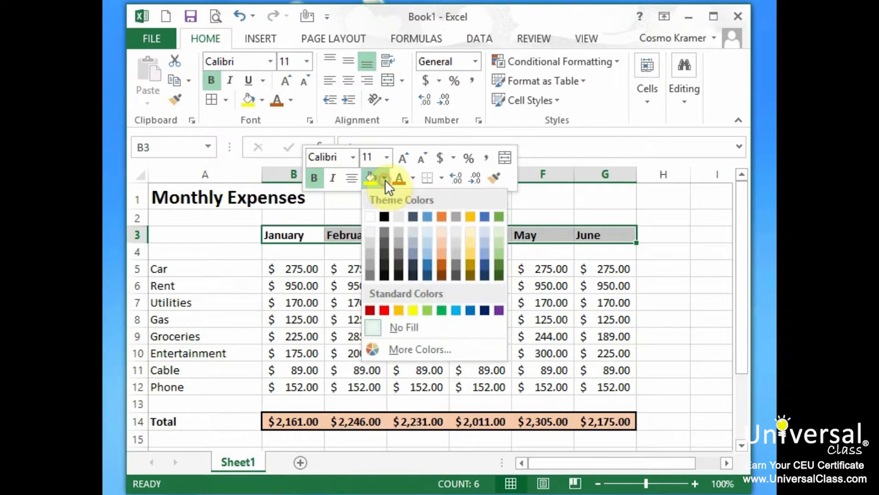
pyautogui.click(428, 310)
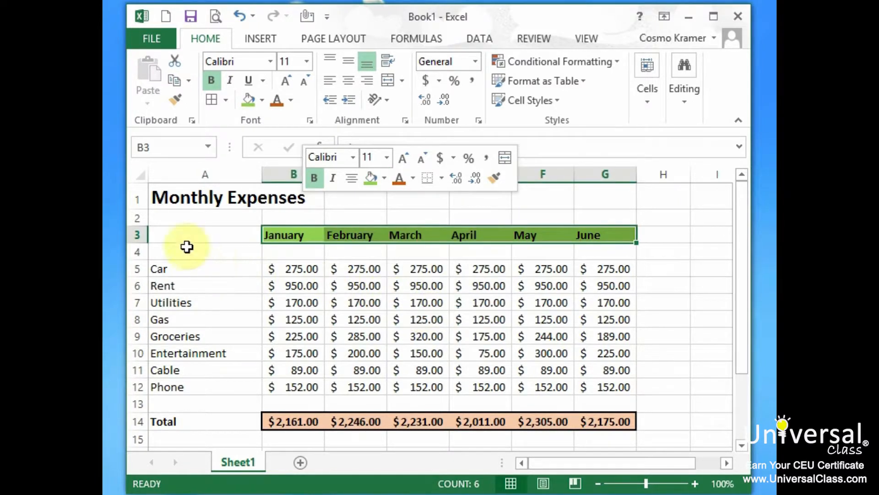
pyautogui.click(202, 219)
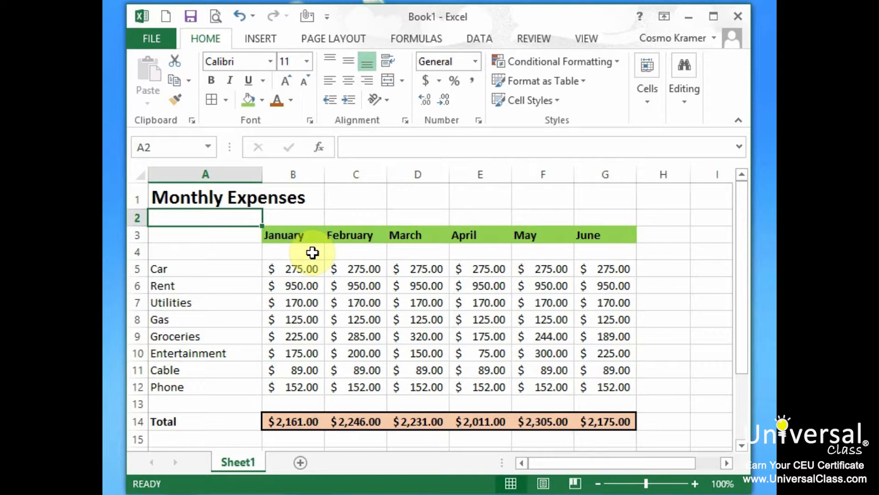
# - Merge and center the Monthly Expenses title across A1:G1
pyautogui.moveTo(240, 201); pyautogui.dragTo(600, 205)
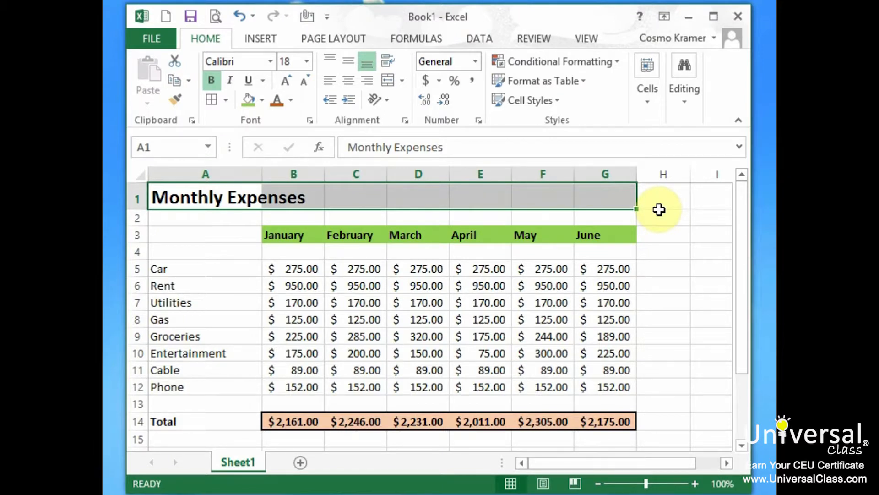
pyautogui.click(210, 39)
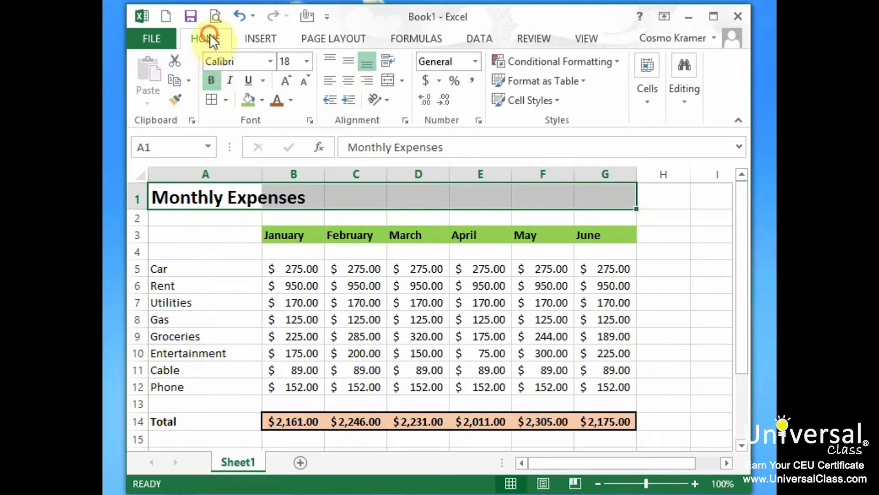
pyautogui.click(389, 81)
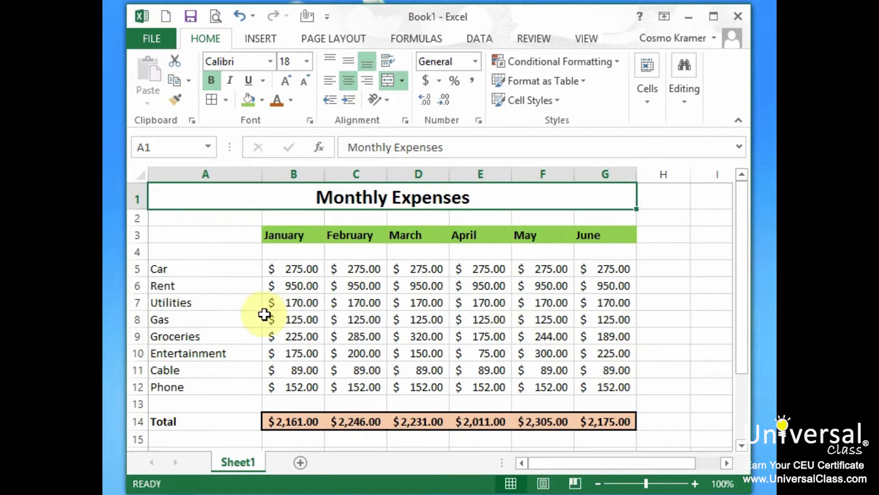
# - Examine the available number formats and each category of cell formatting settings for the expense amounts in B5:G12
pyautogui.moveTo(287, 271); pyautogui.dragTo(622, 369)
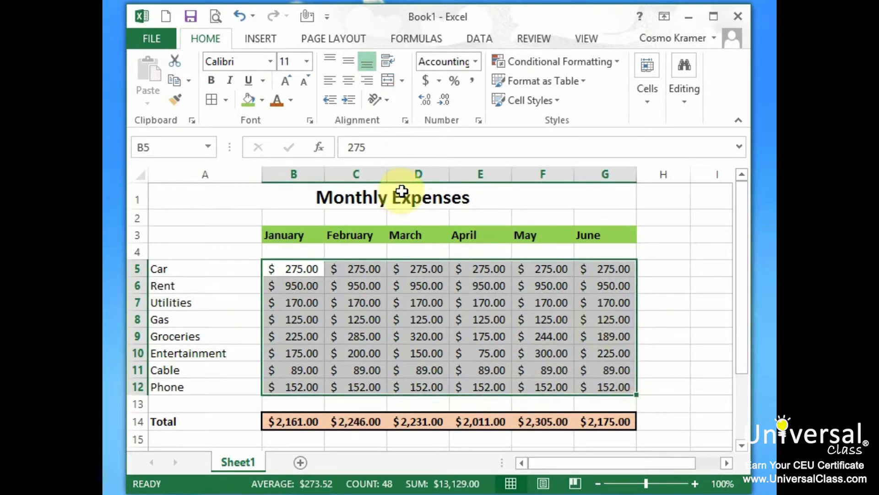
pyautogui.click(476, 62)
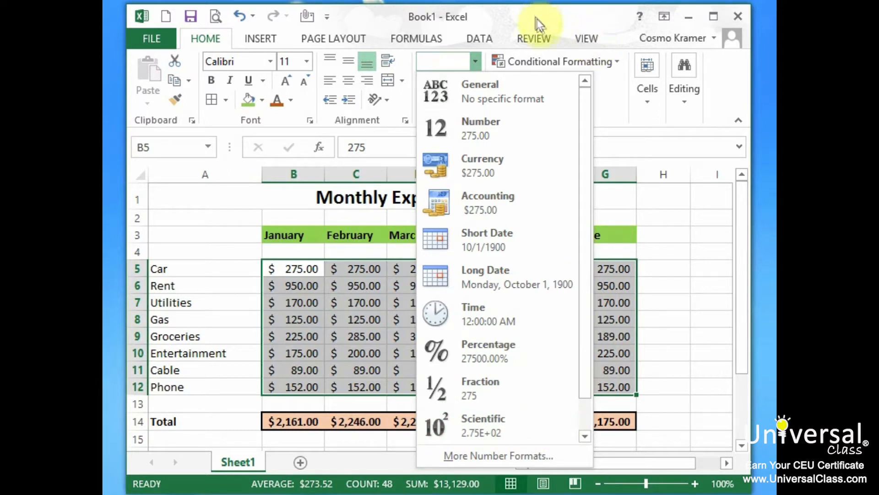
pyautogui.click(526, 15)
pyautogui.click(478, 120)
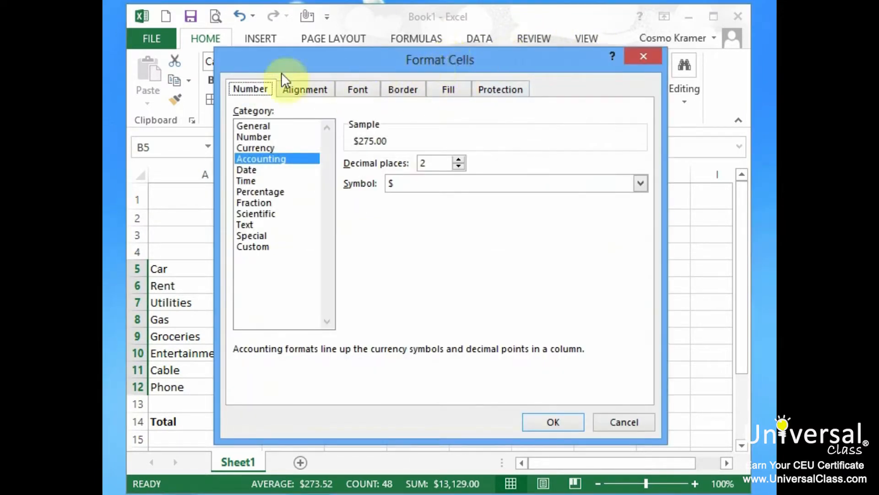
pyautogui.click(298, 89)
pyautogui.click(360, 89)
pyautogui.click(399, 89)
pyautogui.click(448, 88)
pyautogui.click(507, 88)
pyautogui.click(243, 85)
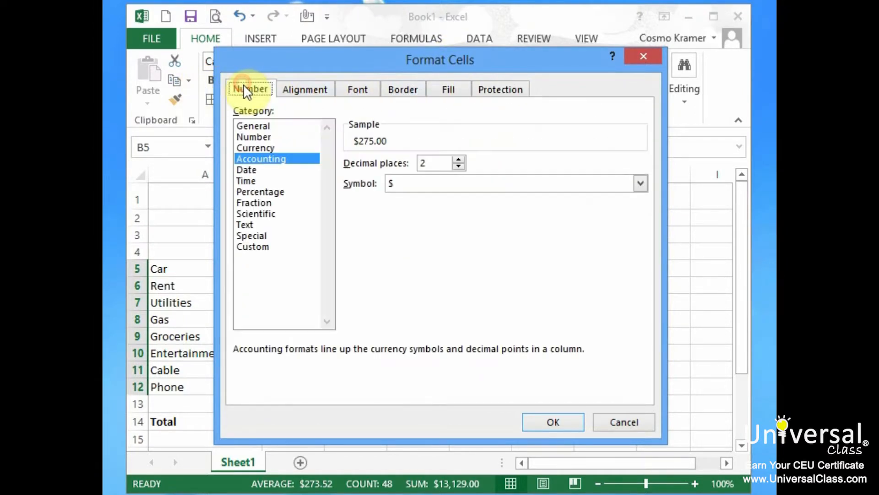
# - Look through the number format categories from General to Fraction for the expense amounts, leaving the current format in place
pyautogui.click(262, 147)
pyautogui.click(264, 136)
pyautogui.click(265, 125)
pyautogui.click(265, 137)
pyautogui.click(266, 148)
pyautogui.click(263, 160)
pyautogui.click(261, 169)
pyautogui.click(260, 178)
pyautogui.click(260, 192)
pyautogui.click(260, 201)
pyautogui.click(616, 419)
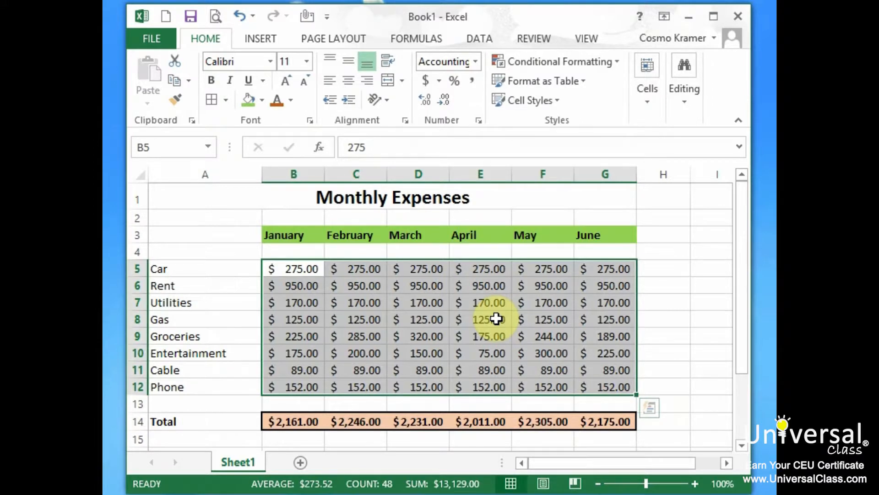
pyautogui.click(196, 215)
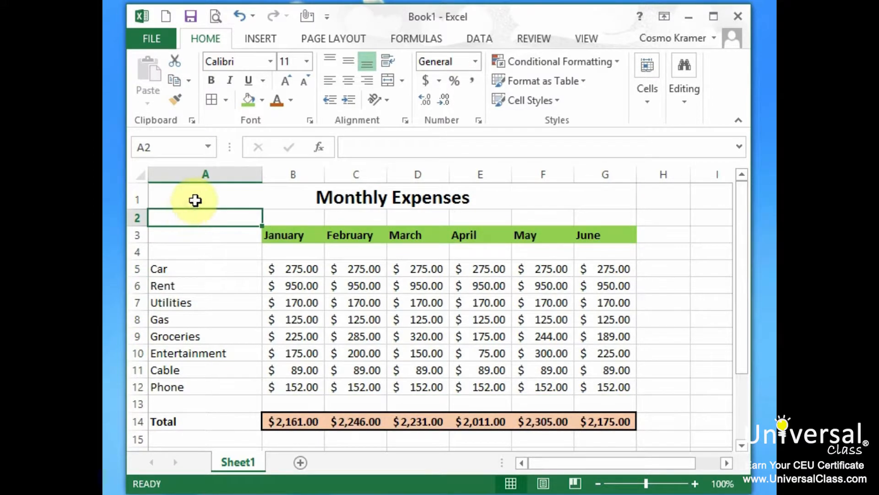
# - Create a blank workbook and enter "This cell contains data that spills over the right border. We're going to use text wrap to fix it." in A1
pyautogui.click(166, 14)
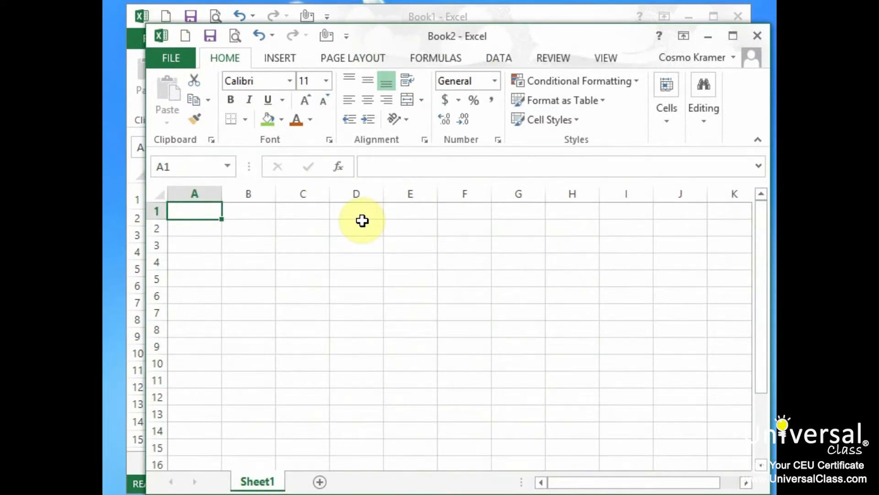
pyautogui.write('T')
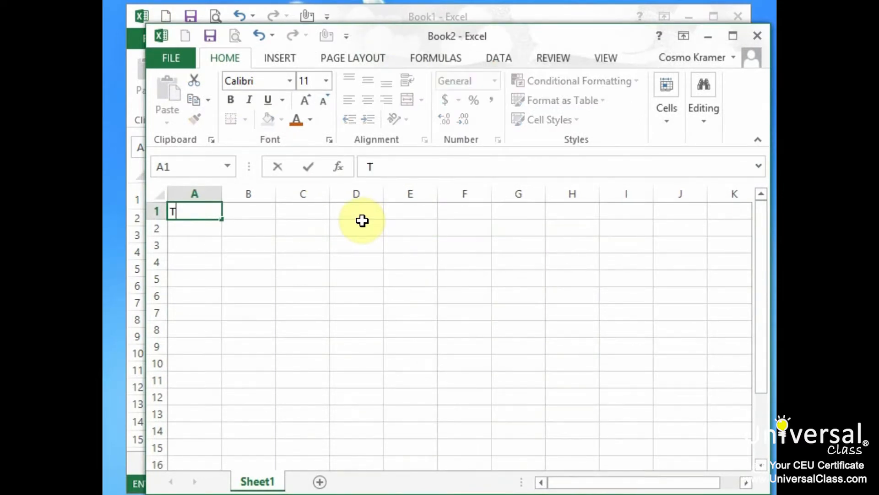
pyautogui.write('his cell contains data')
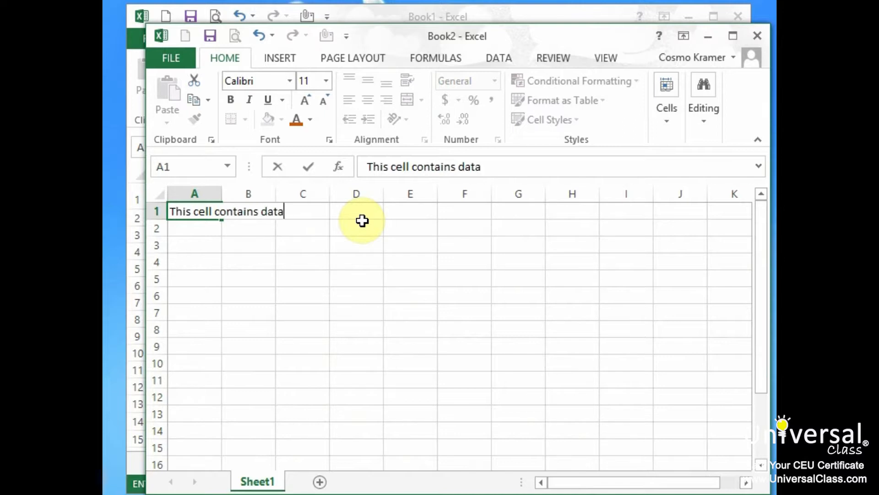
pyautogui.write(' that spills over the r')
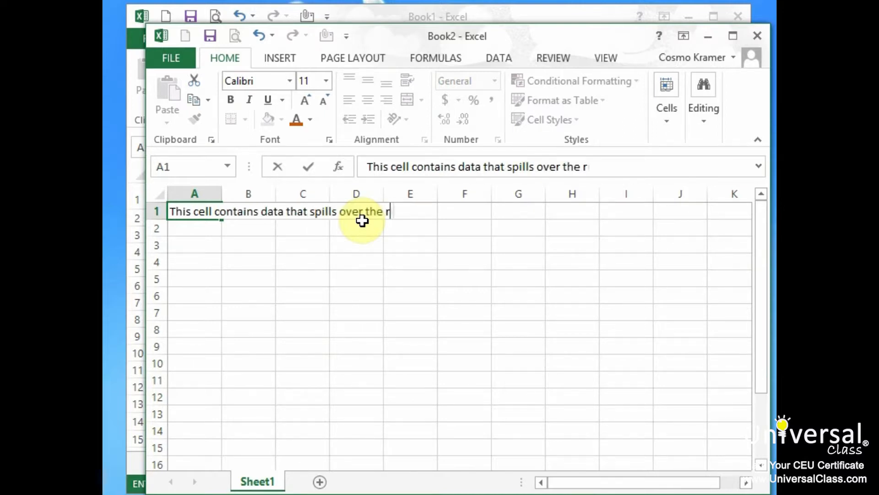
pyautogui.write('ight border. W')
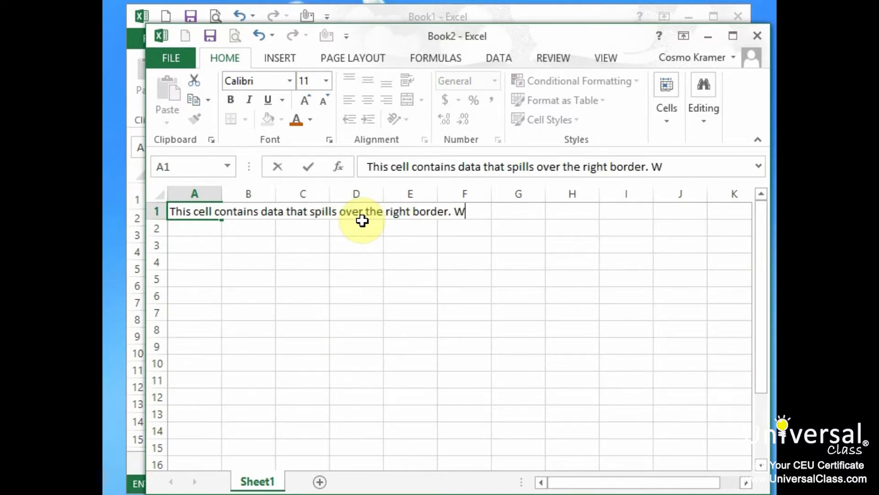
pyautogui.write("e're going to use text")
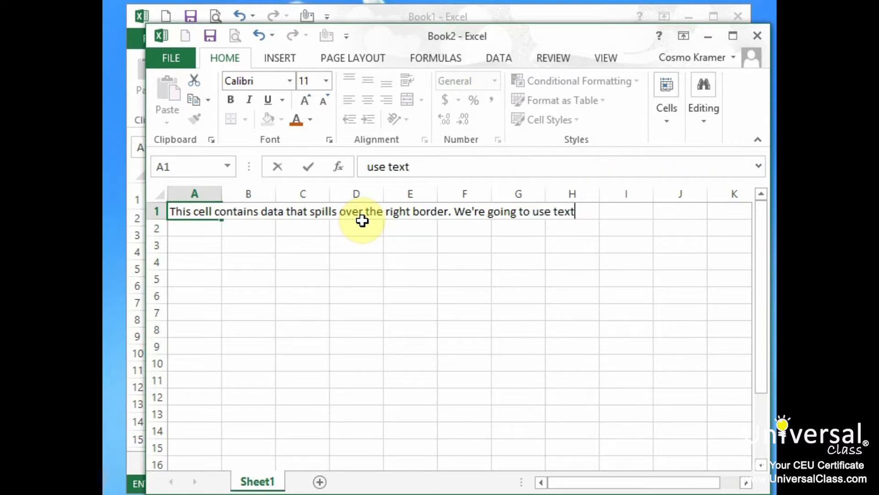
pyautogui.write(' wrap to fix it.')
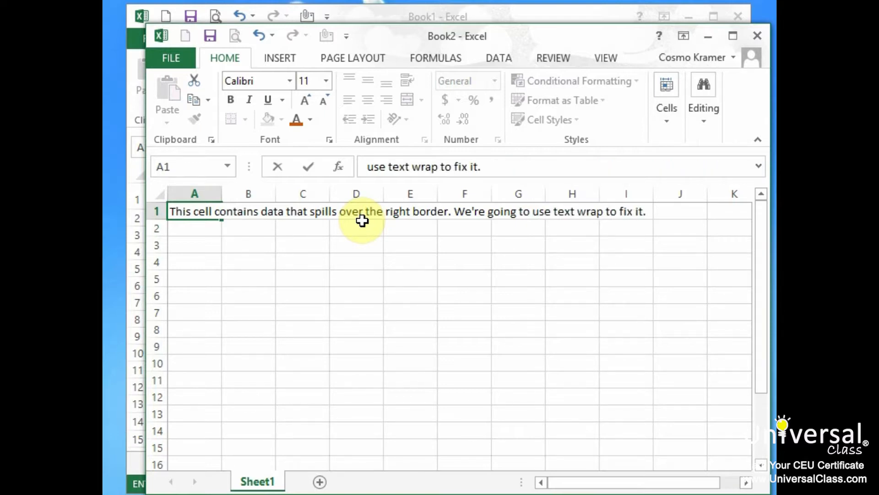
pyautogui.press('Return')
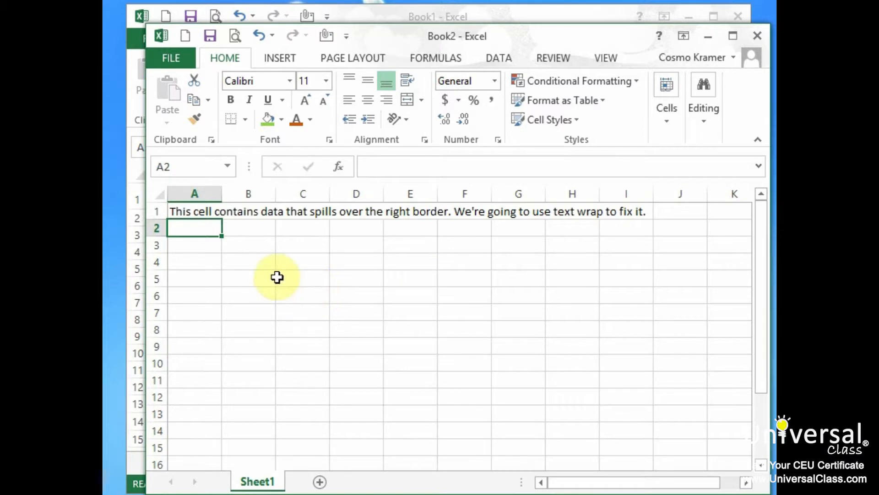
# - Wrap the long text in cell A1, and turn the wrapping back off
pyautogui.click(207, 209)
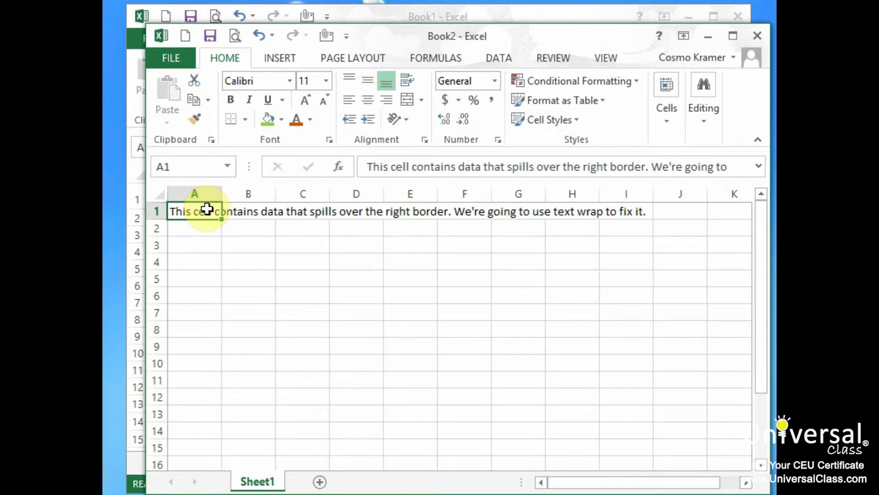
pyautogui.click(410, 80)
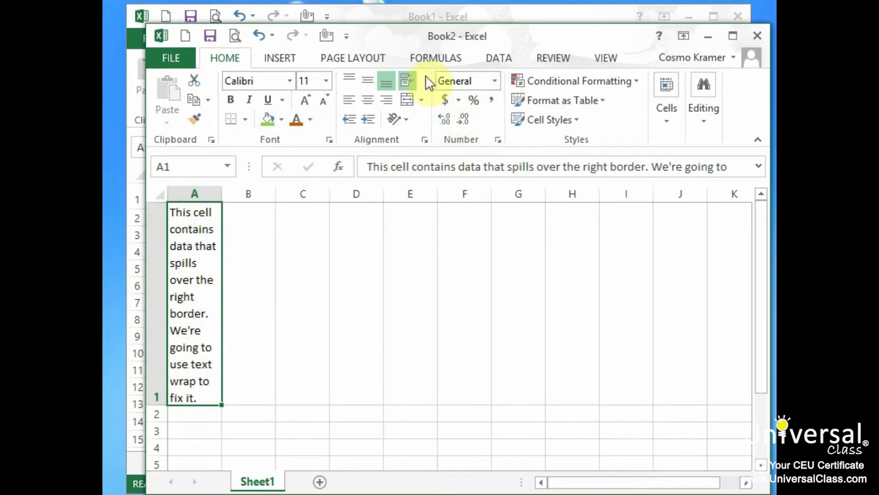
pyautogui.click(412, 81)
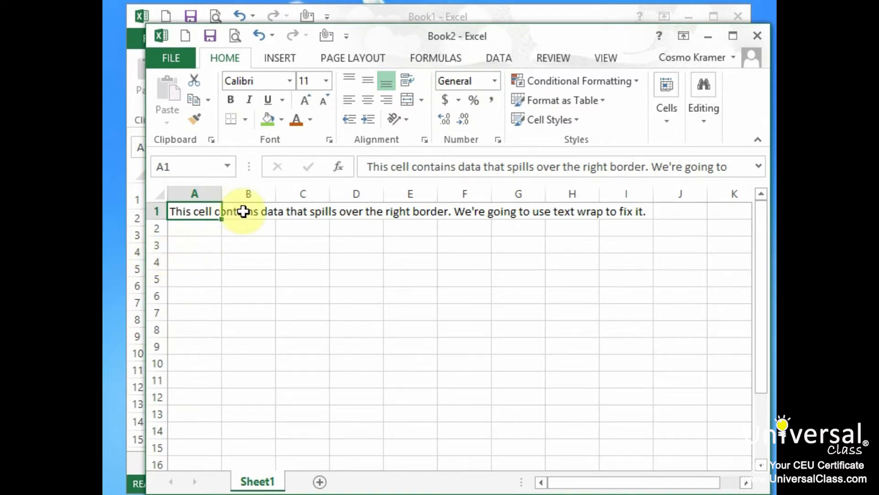
# - Enter "CellB" in cell B1, next to the long text
pyautogui.click(196, 279)
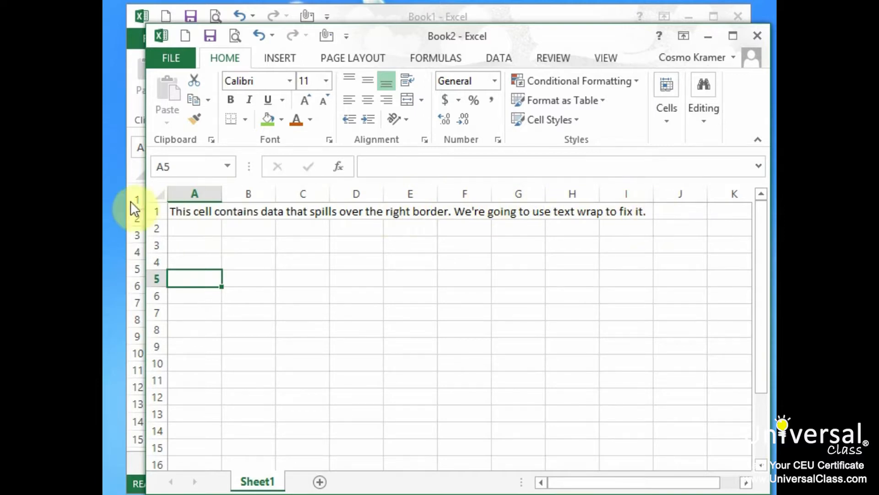
pyautogui.click(247, 210)
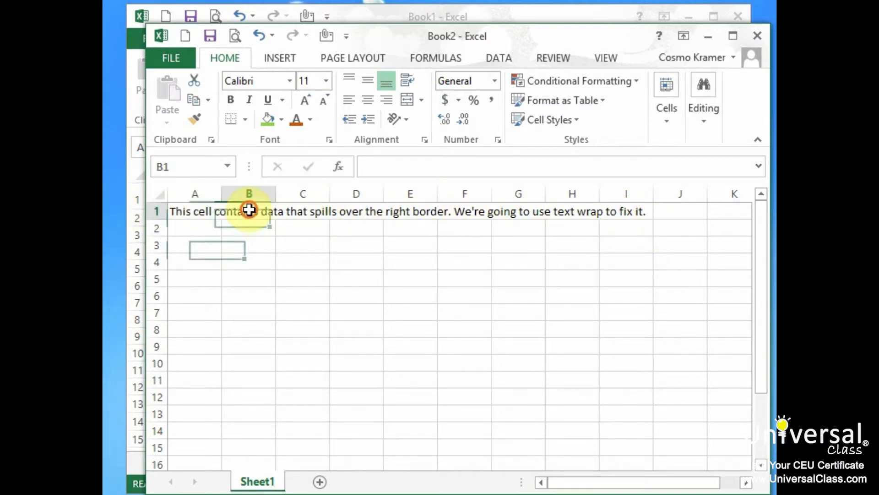
pyautogui.write('CellB')
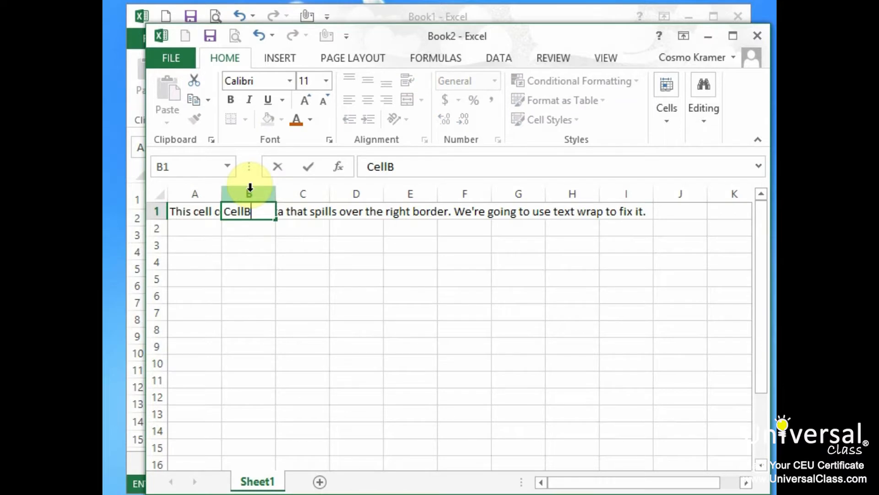
pyautogui.press('Return')
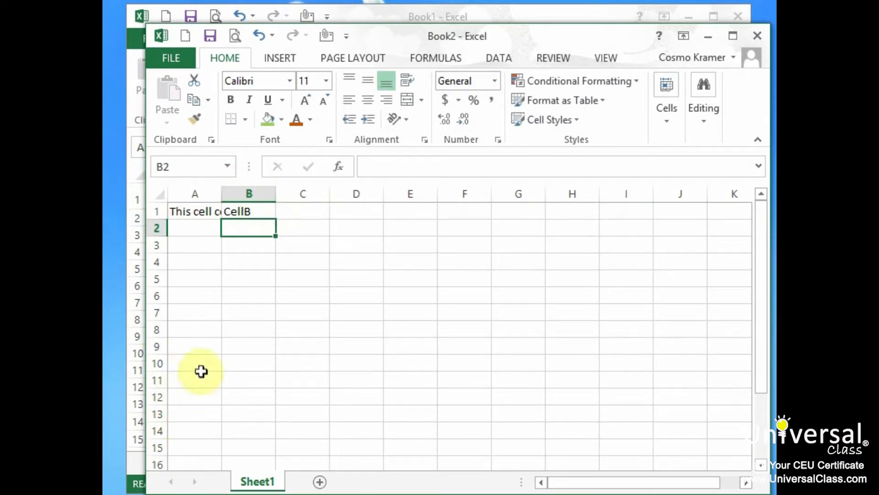
# - Wrap the long text in cell A1, and close the practice workbook without saving it
pyautogui.click(202, 213)
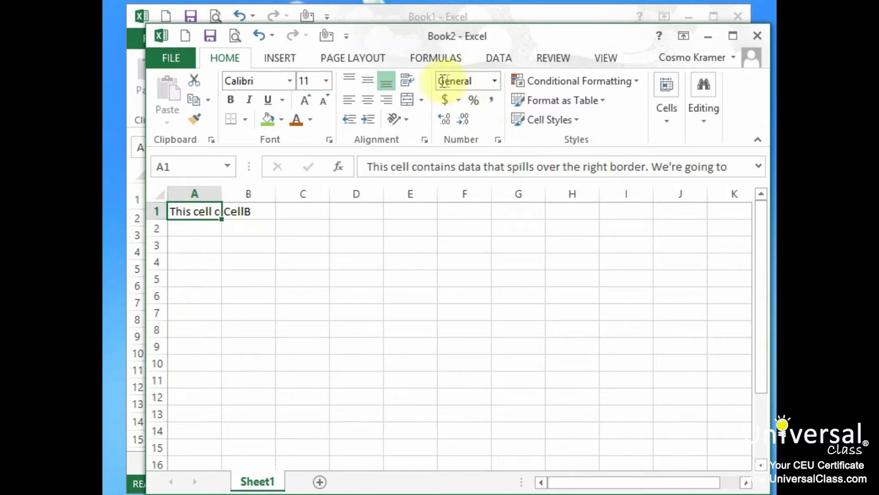
pyautogui.click(408, 80)
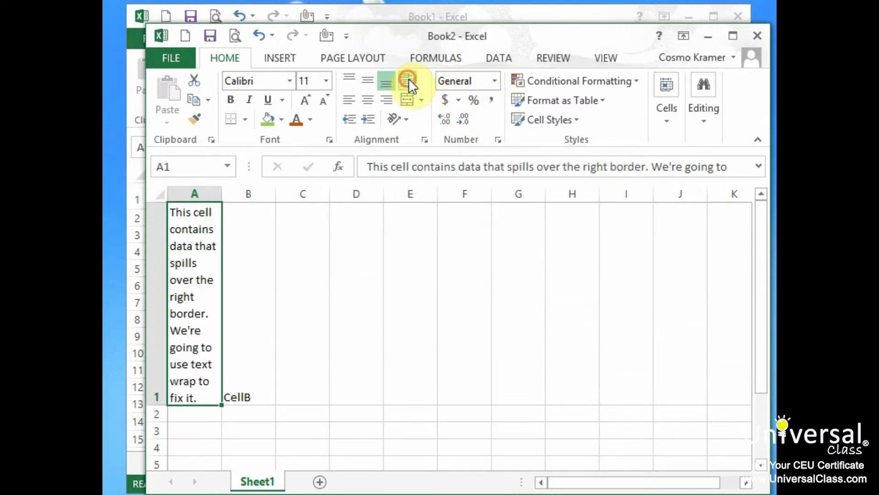
pyautogui.click(198, 414)
pyautogui.click(199, 287)
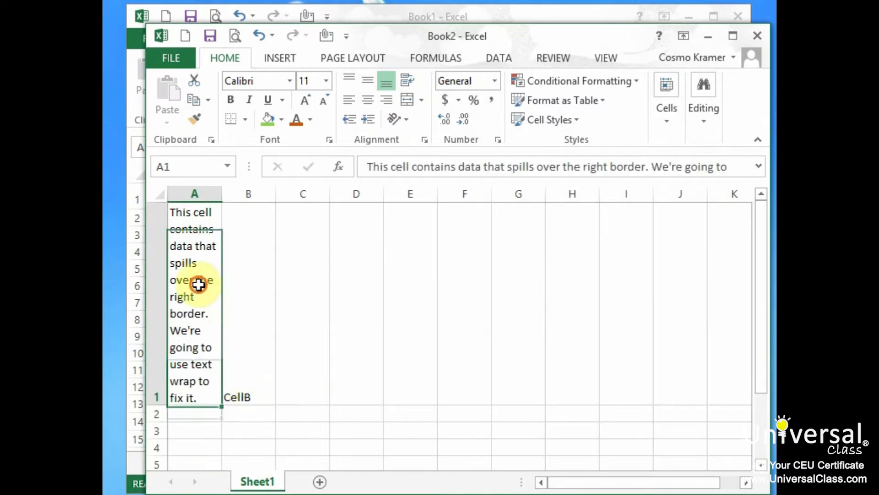
pyautogui.click(256, 310)
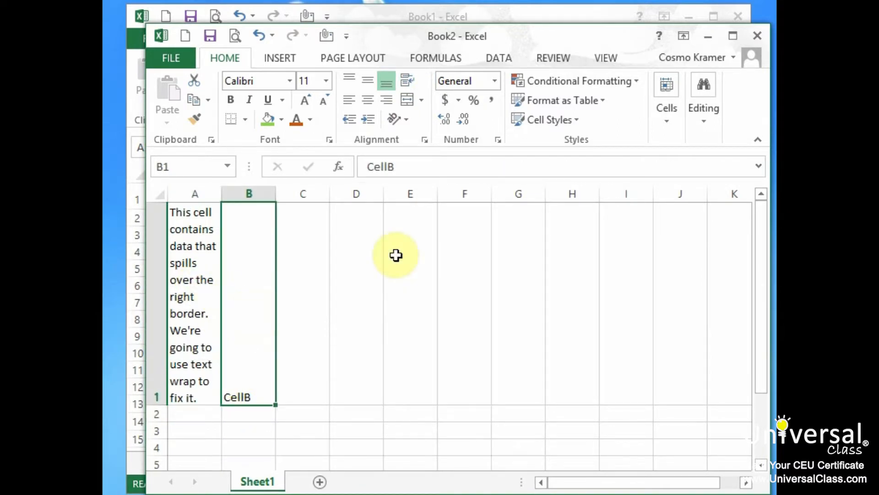
pyautogui.click(757, 36)
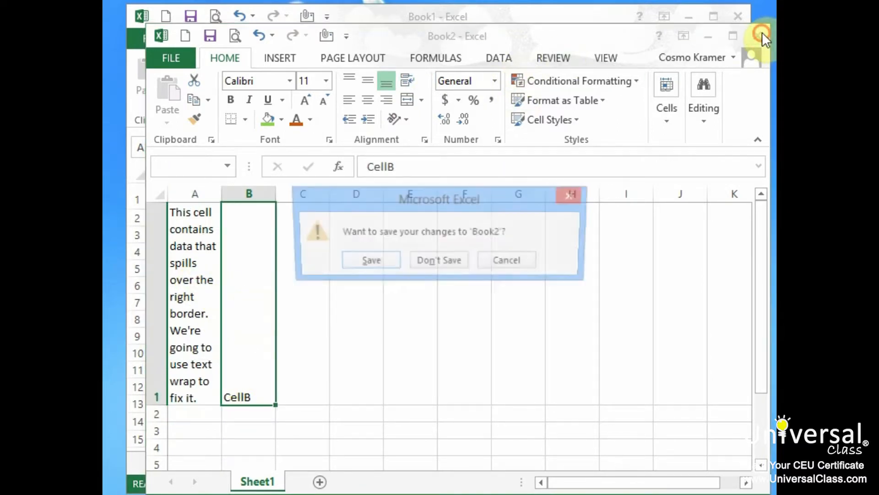
pyautogui.click(430, 262)
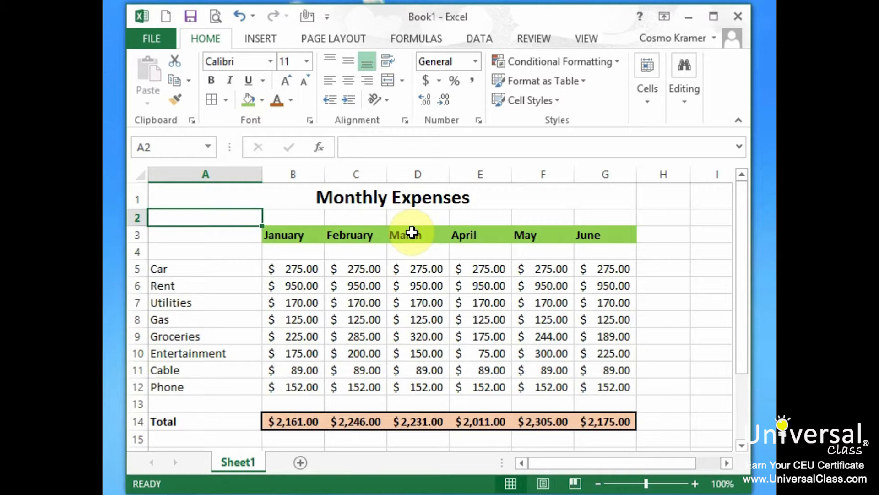
# - Angle the month headings January to June in B3:G3 counterclockwise
pyautogui.moveTo(308, 237); pyautogui.dragTo(603, 232)
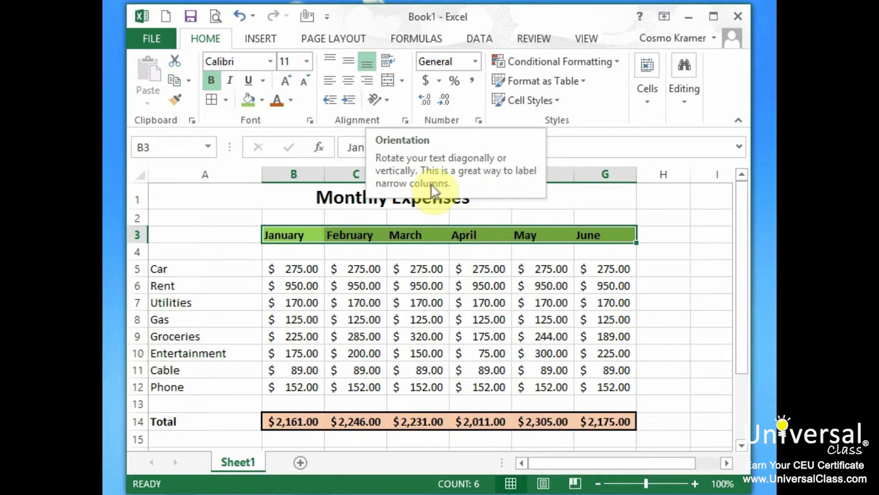
pyautogui.click(385, 97)
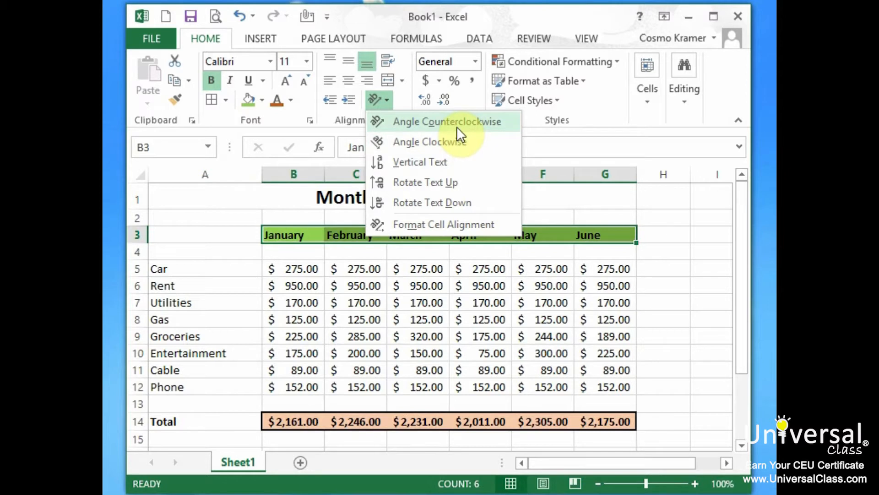
pyautogui.click(488, 124)
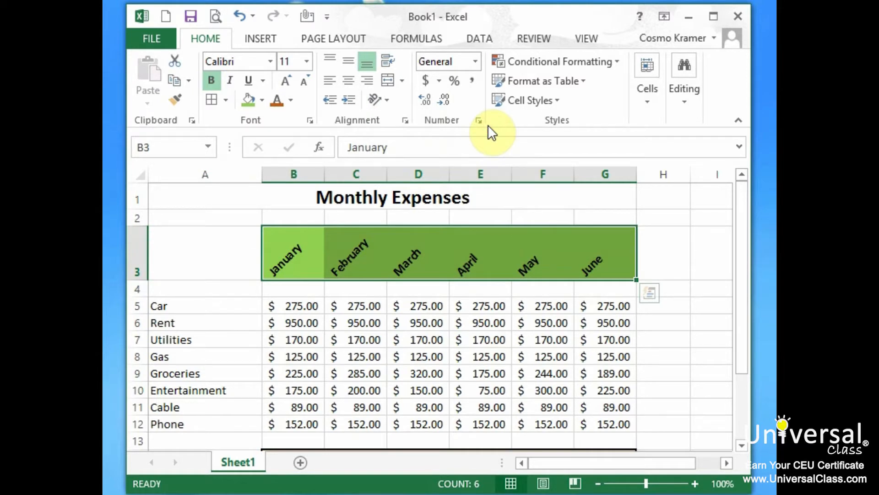
pyautogui.click(188, 290)
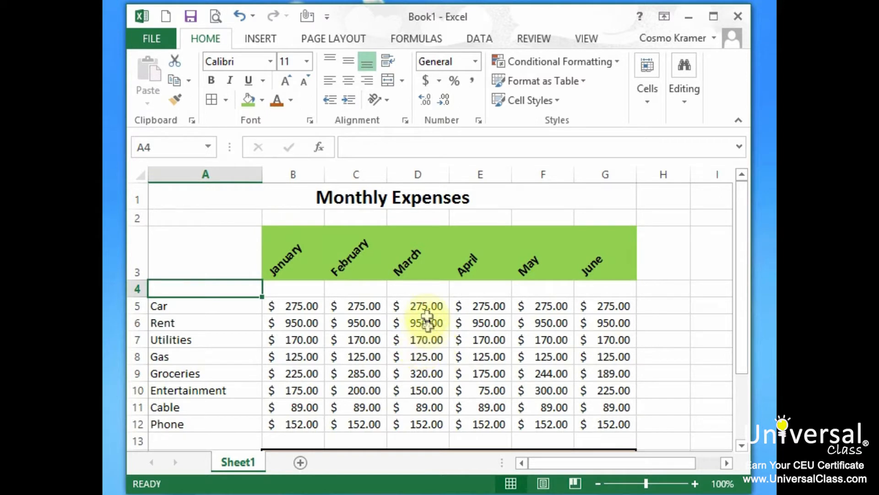
# - Try formatting the expense rows A5:G12 as a table without headers in a blue Medium style
pyautogui.click(426, 358)
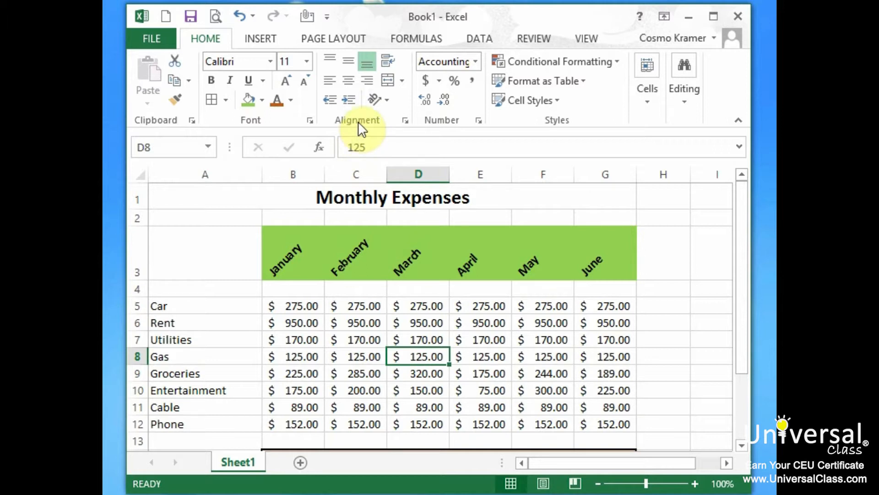
pyautogui.click(584, 80)
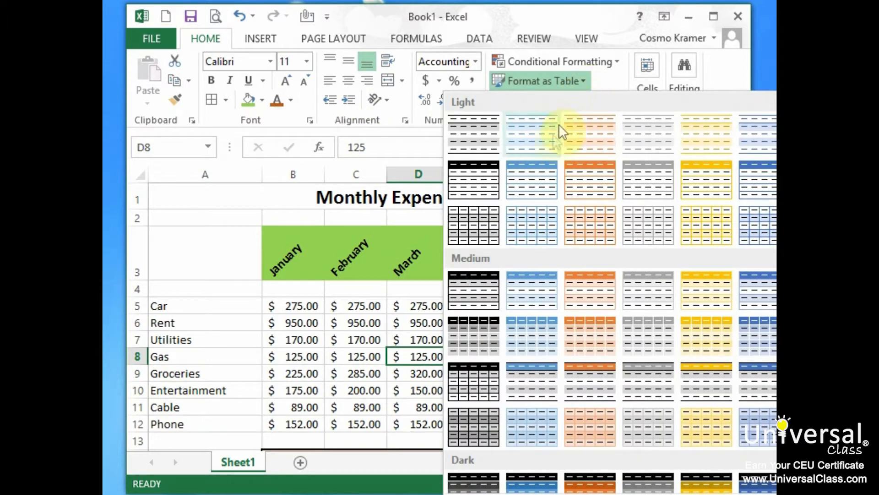
pyautogui.click(546, 295)
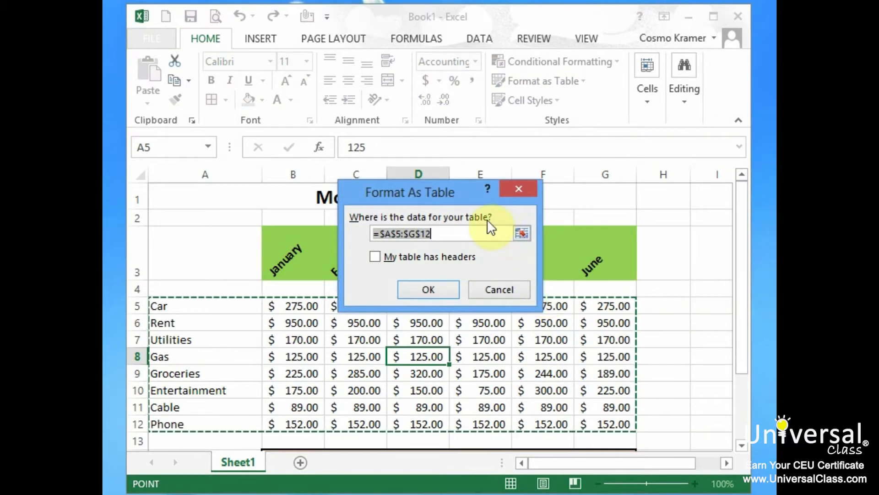
pyautogui.moveTo(446, 192); pyautogui.dragTo(567, 135)
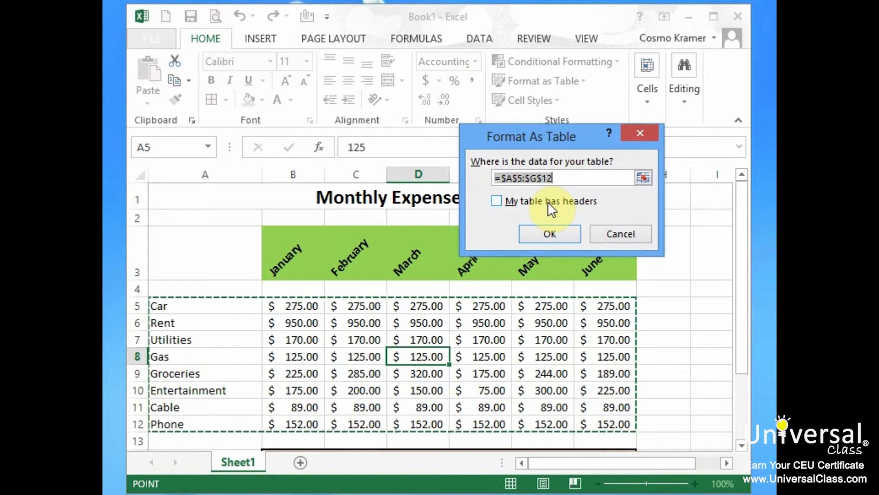
pyautogui.click(562, 232)
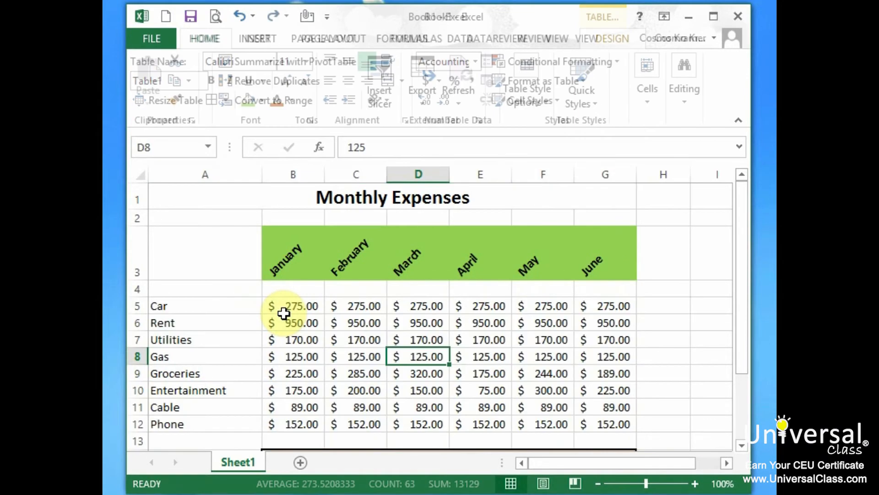
# - Format B3:G12 as a table with headers, using the blue Light style with a solid header row
pyautogui.moveTo(284, 312); pyautogui.dragTo(602, 407)
pyautogui.moveTo(290, 252); pyautogui.dragTo(613, 416)
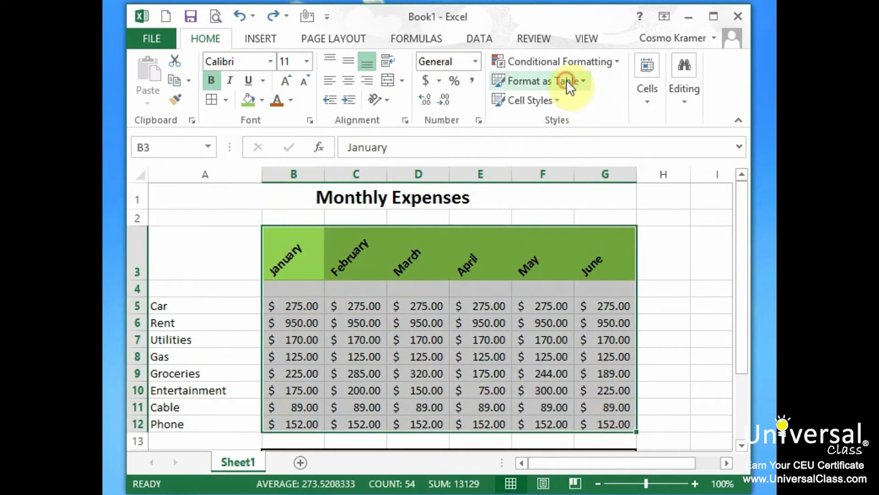
pyautogui.click(567, 81)
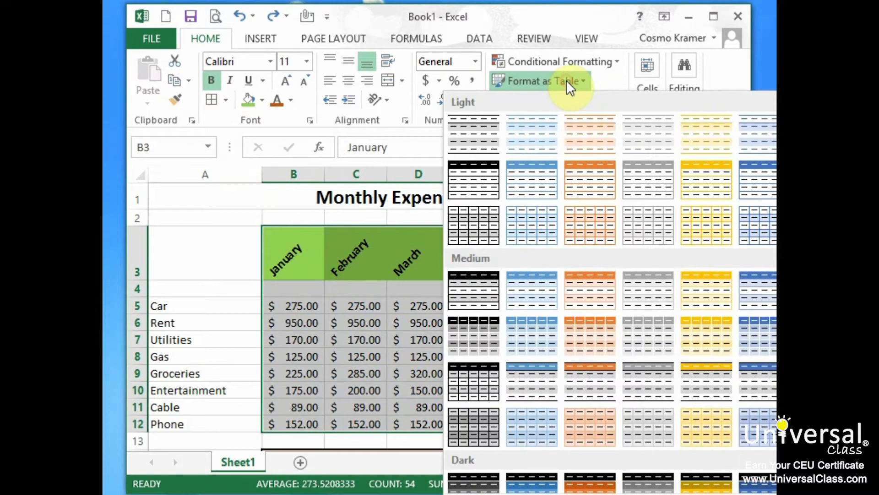
pyautogui.click(538, 185)
pyautogui.click(568, 203)
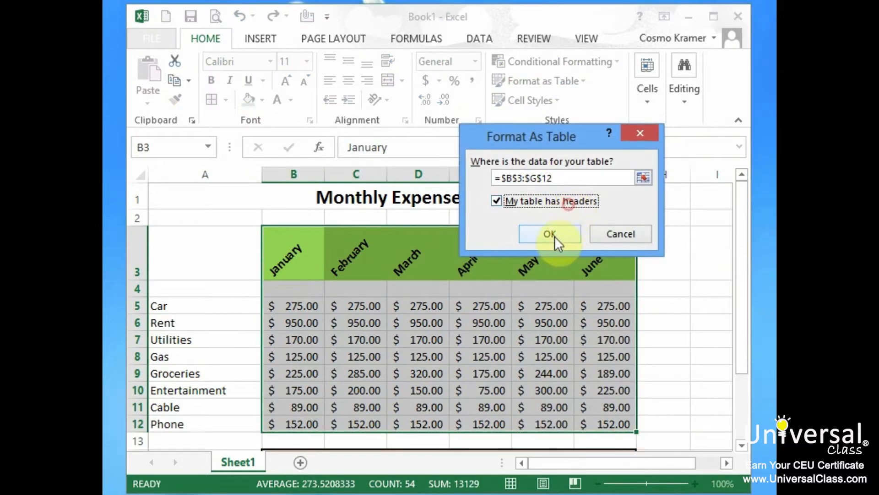
pyautogui.click(555, 235)
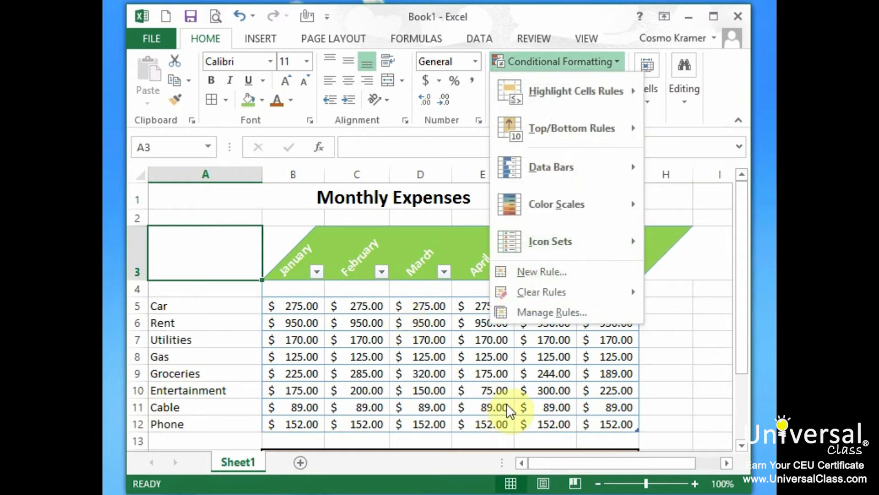
pyautogui.click(506, 405)
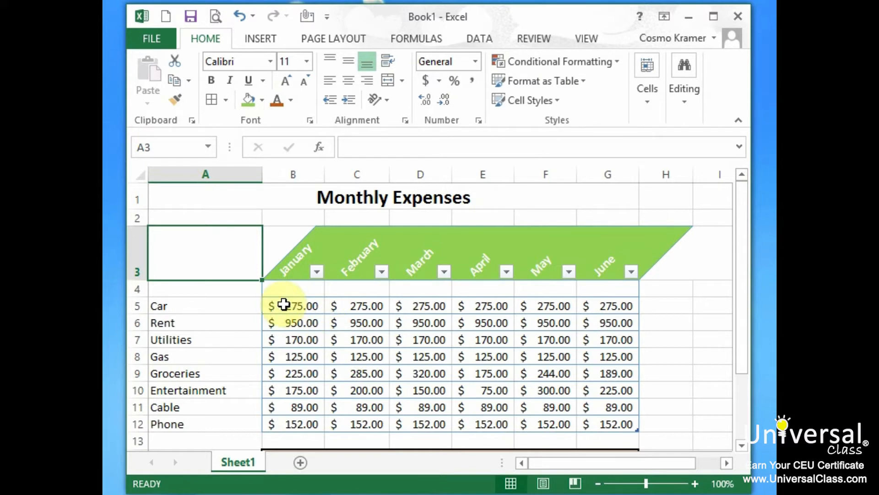
# - Add a Greater Than highlight rule to the Groceries amounts B9:G9 that gives values above $300.00 a Light Red Fill
pyautogui.moveTo(281, 374); pyautogui.dragTo(630, 371)
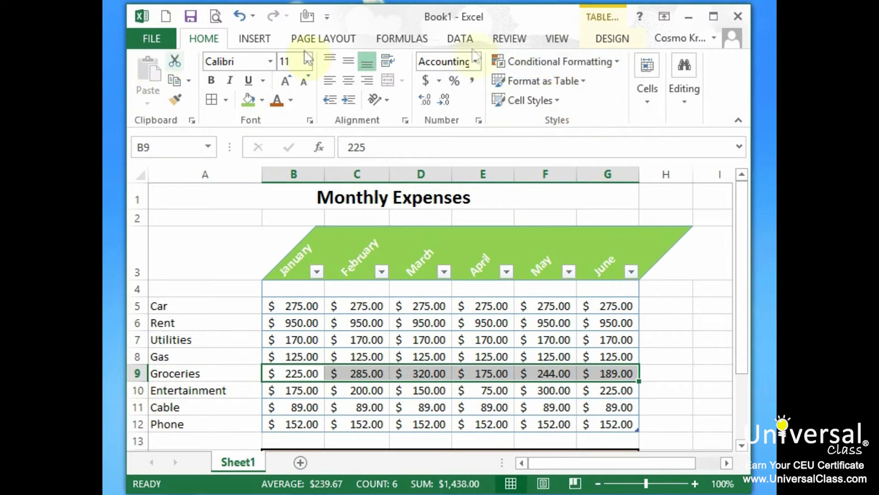
pyautogui.click(613, 59)
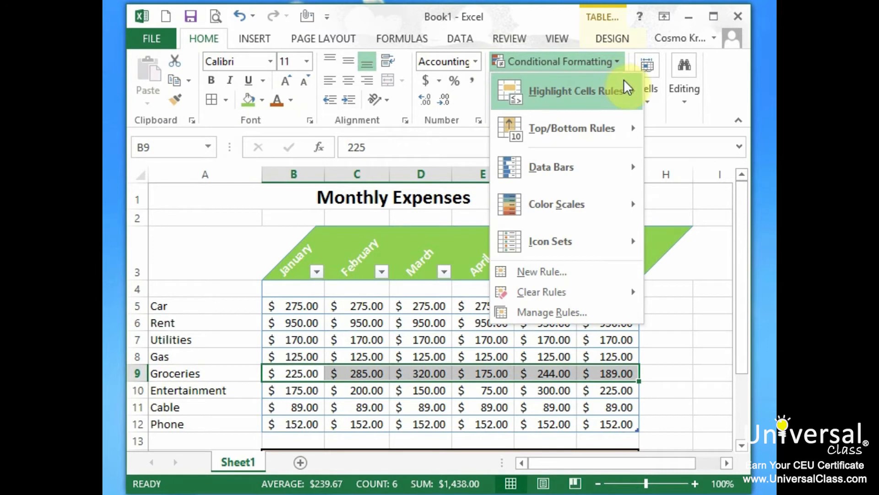
pyautogui.moveTo(627, 87)
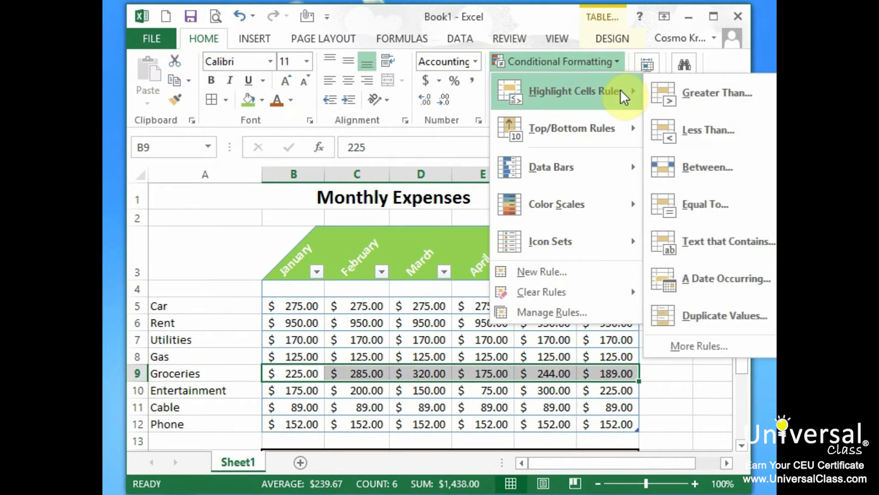
pyautogui.click(728, 94)
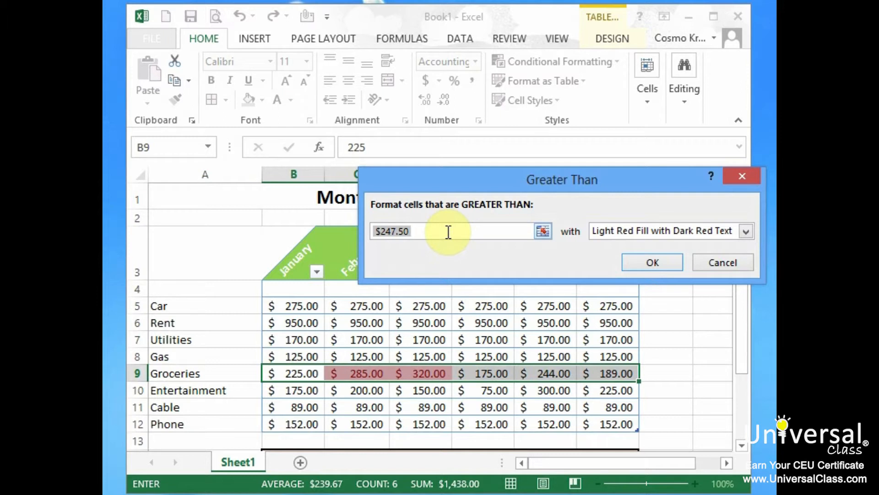
pyautogui.write('4$')
pyautogui.press('BackSpace')
pyautogui.press('BackSpace')
pyautogui.write('$300.00')
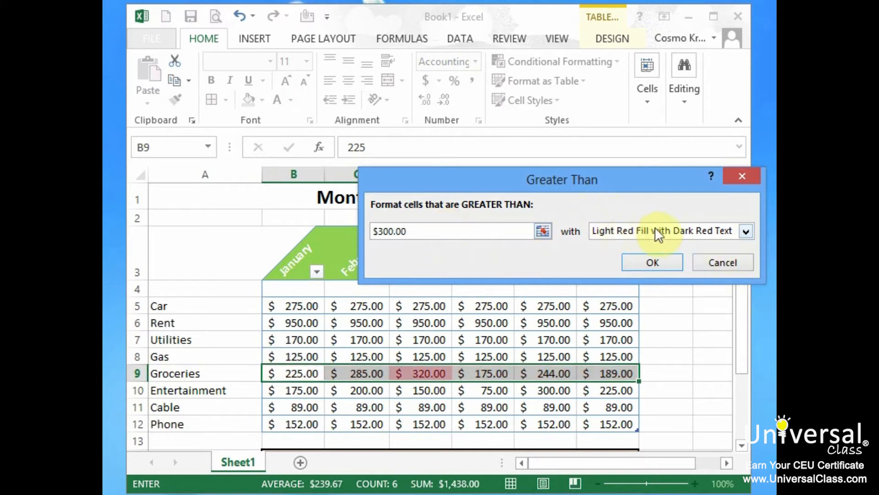
pyautogui.click(747, 231)
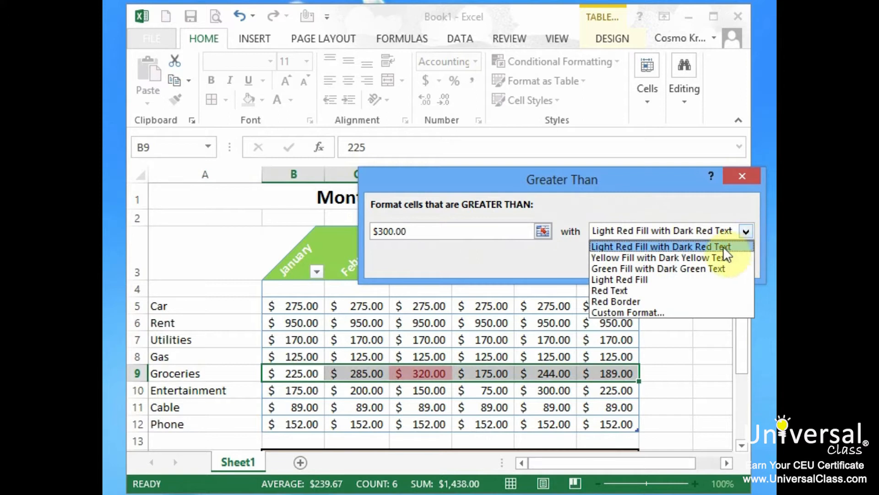
pyautogui.click(694, 279)
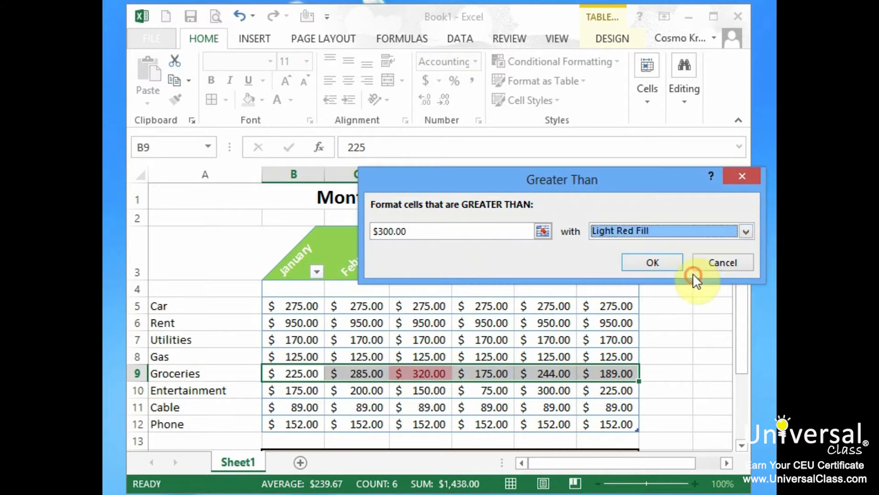
pyautogui.click(653, 264)
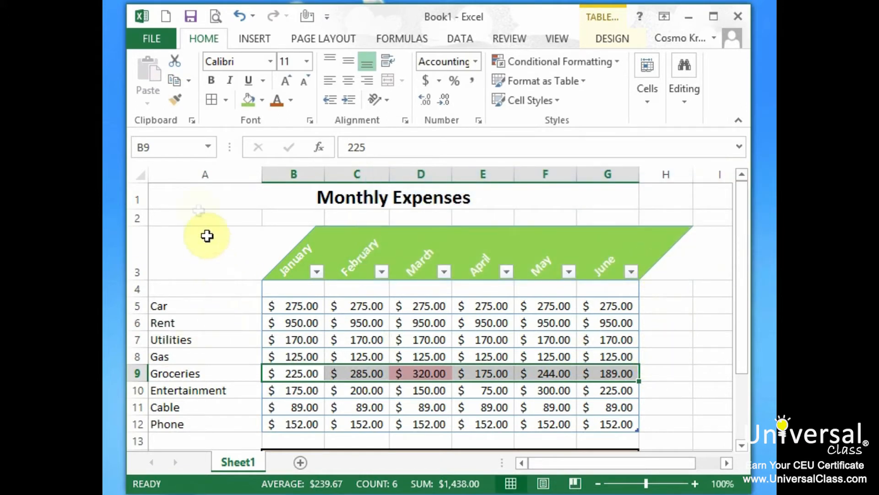
pyautogui.click(187, 217)
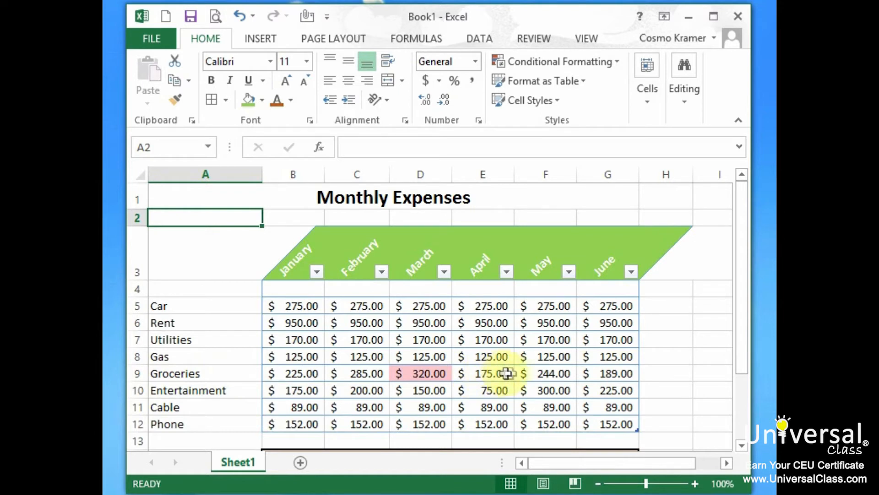
# - Change the May groceries amount in F9 to 475
pyautogui.click(549, 375)
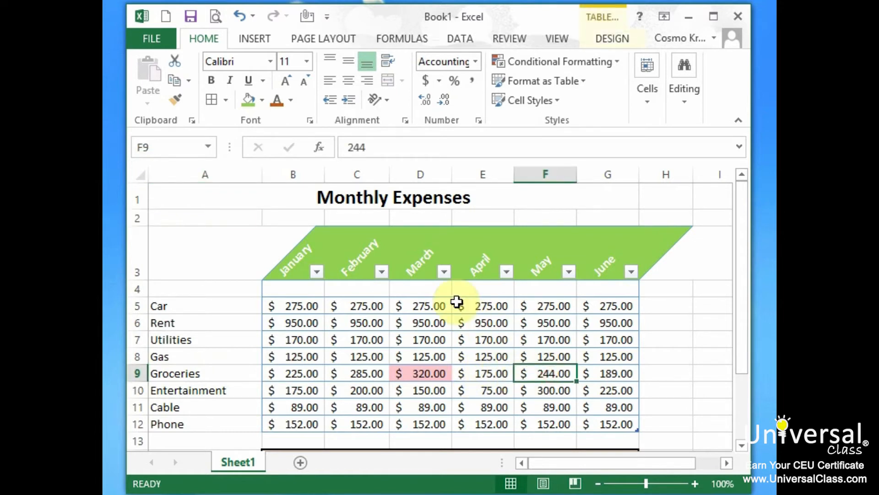
pyautogui.write('475')
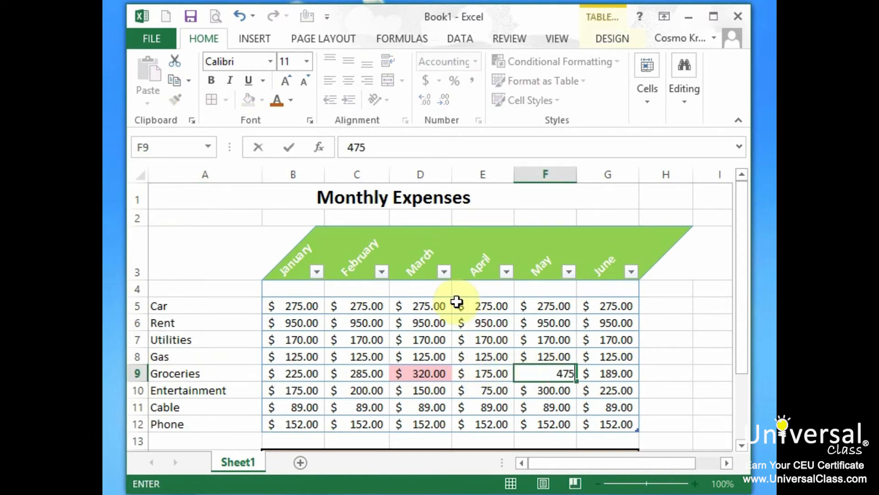
pyautogui.press('Return')
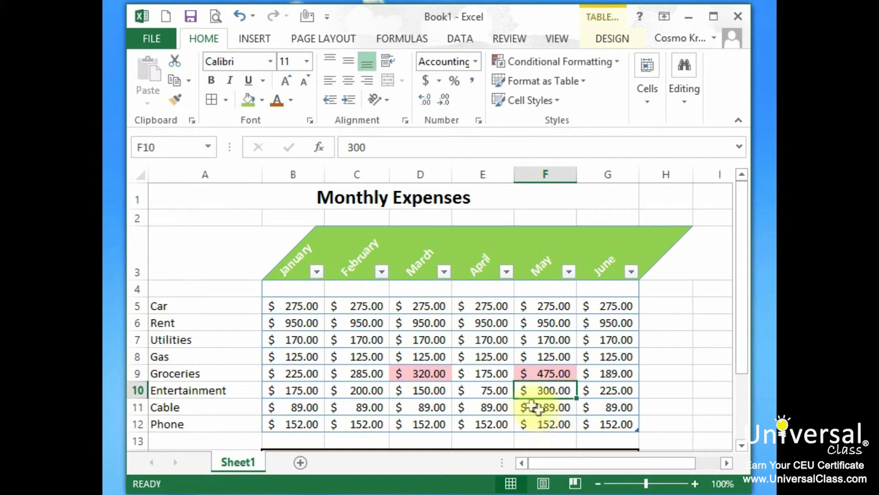
pyautogui.click(430, 405)
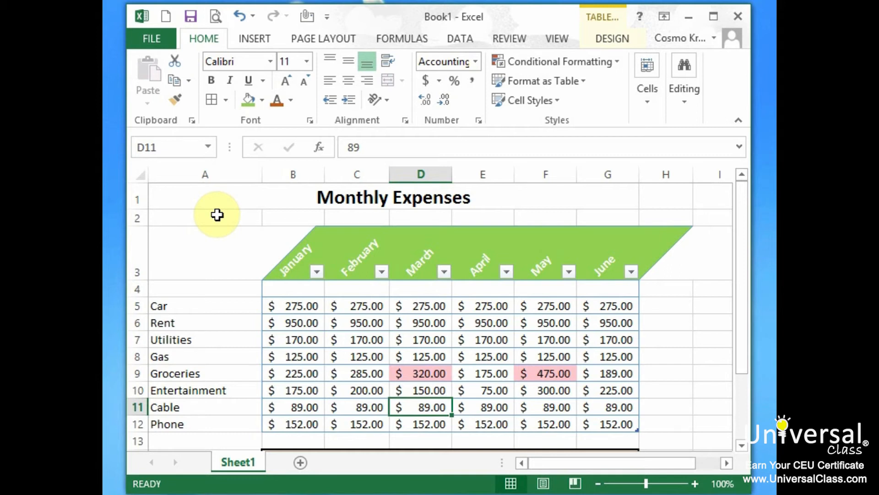
# - Enter the text "Whacky Style" in cell A2
pyautogui.click(217, 214)
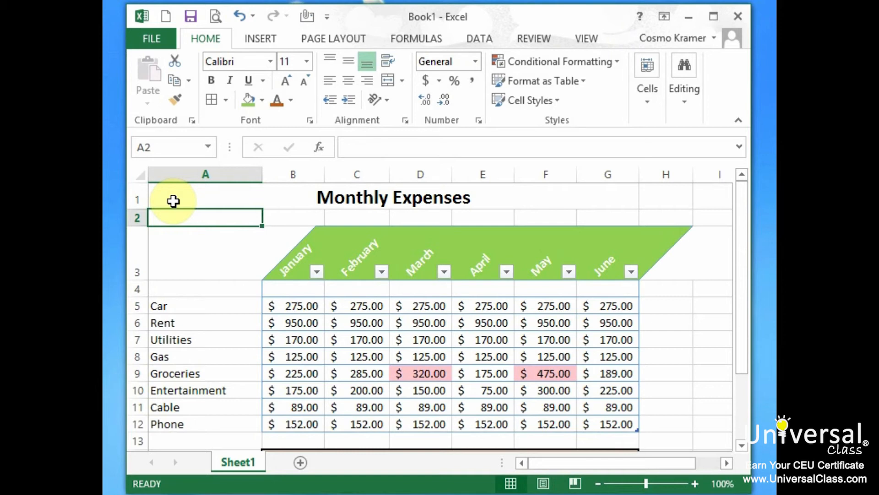
pyautogui.write('Whack')
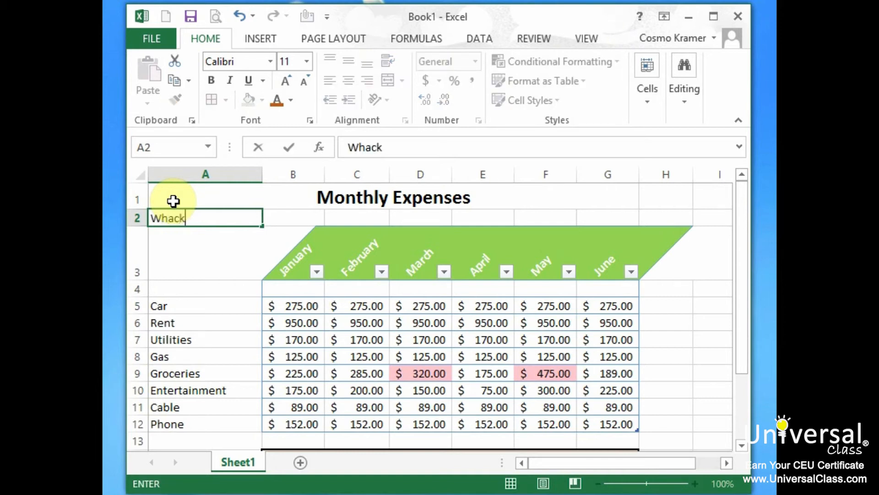
pyautogui.write('y Style')
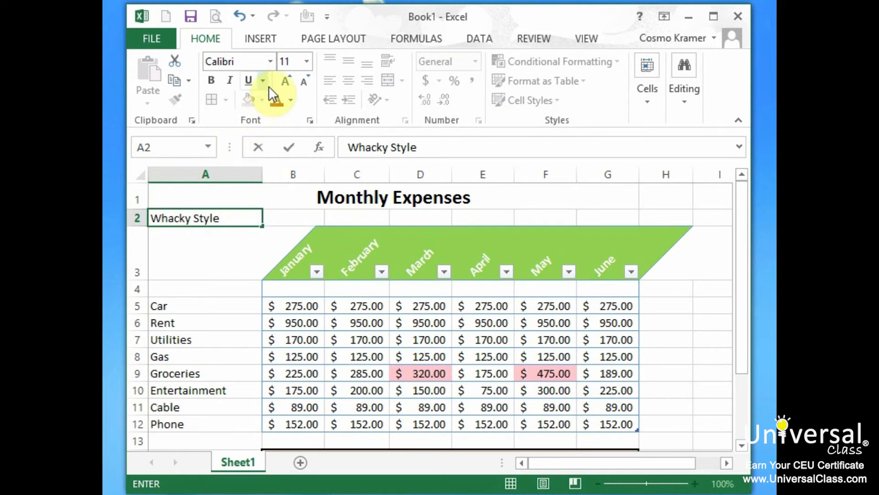
pyautogui.click(270, 61)
pyautogui.click(278, 184)
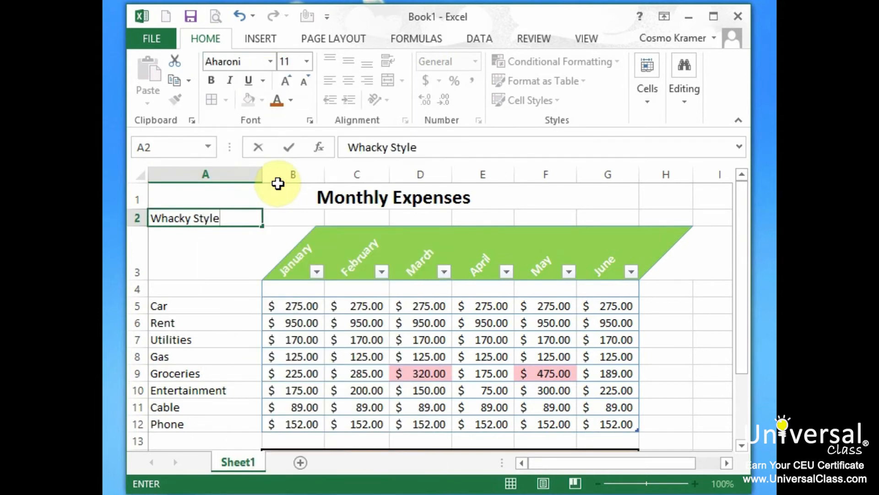
pyautogui.click(204, 268)
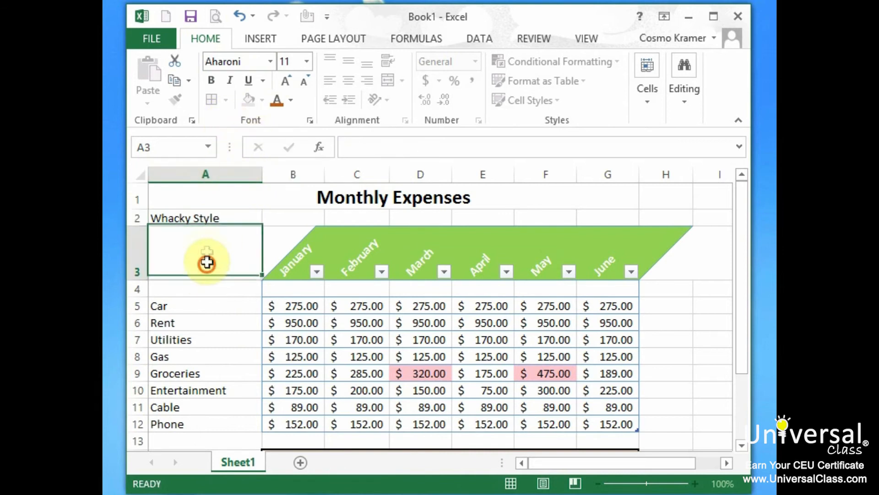
# - Format the Whacky Style text in A2 as Aharoni 14 in Accent 2, Darker 25%, with a green cell fill
pyautogui.click(208, 215)
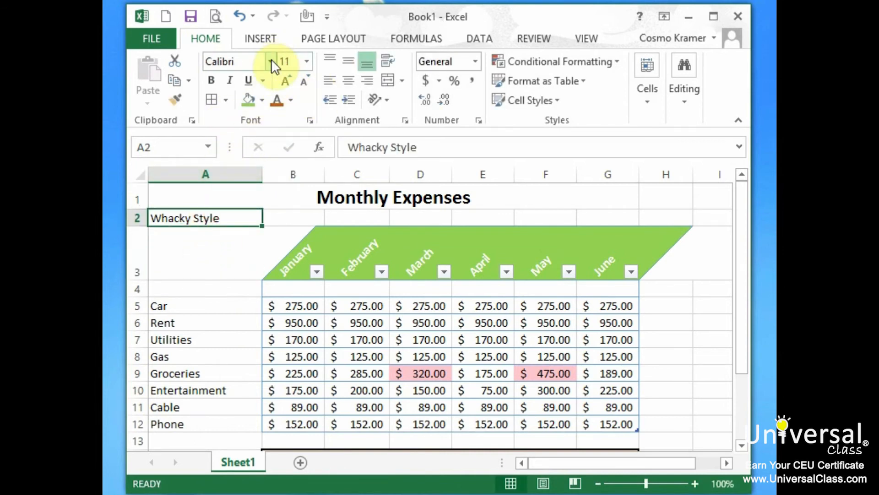
pyautogui.click(271, 61)
pyautogui.click(270, 185)
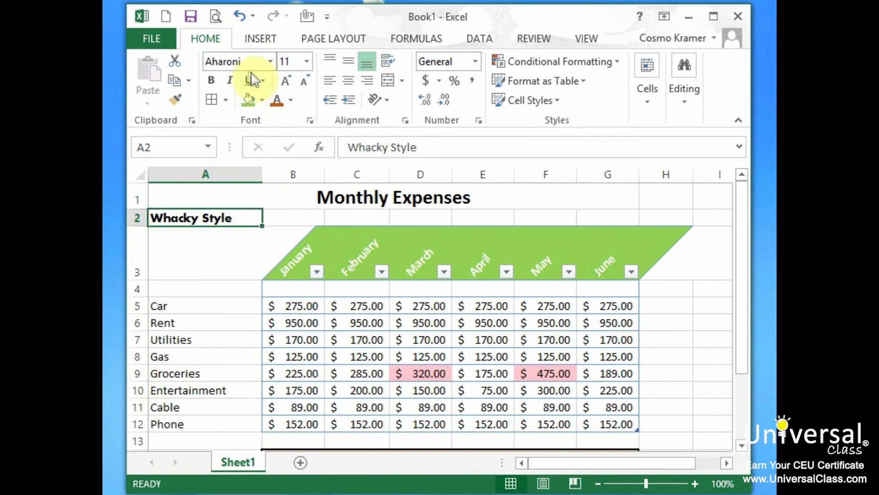
pyautogui.click(307, 61)
pyautogui.click(290, 161)
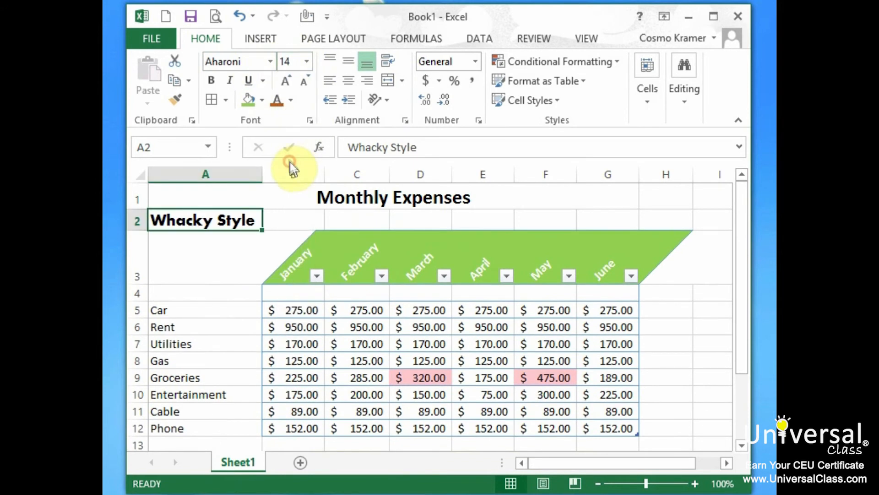
pyautogui.click(276, 98)
pyautogui.click(246, 98)
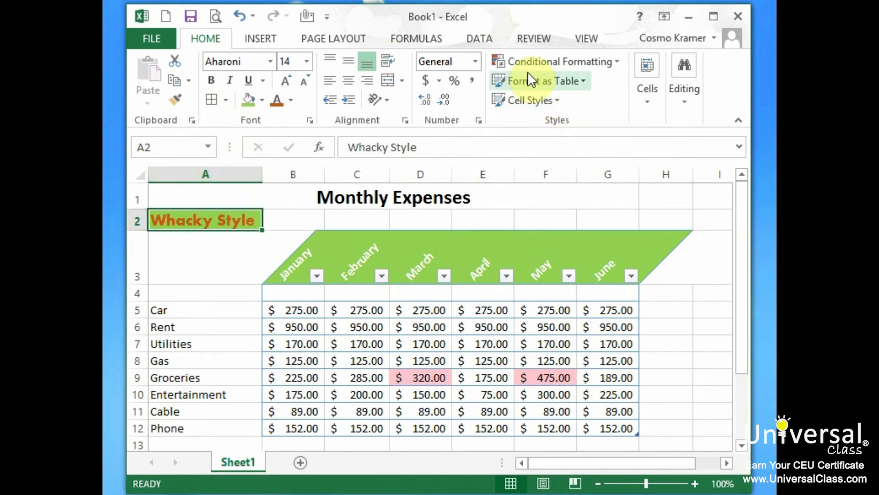
# - Create a custom cell style named "Whacky Style" from the formatting of A2, with all formatting attributes included
pyautogui.click(557, 100)
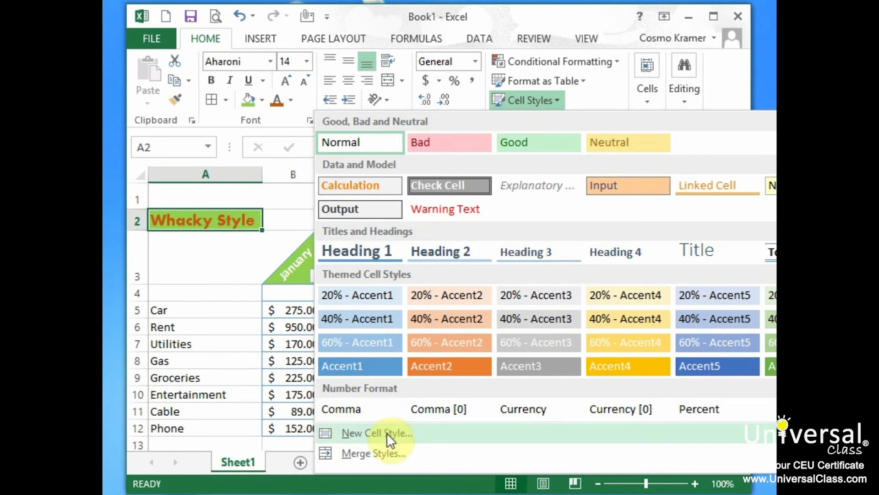
pyautogui.click(409, 434)
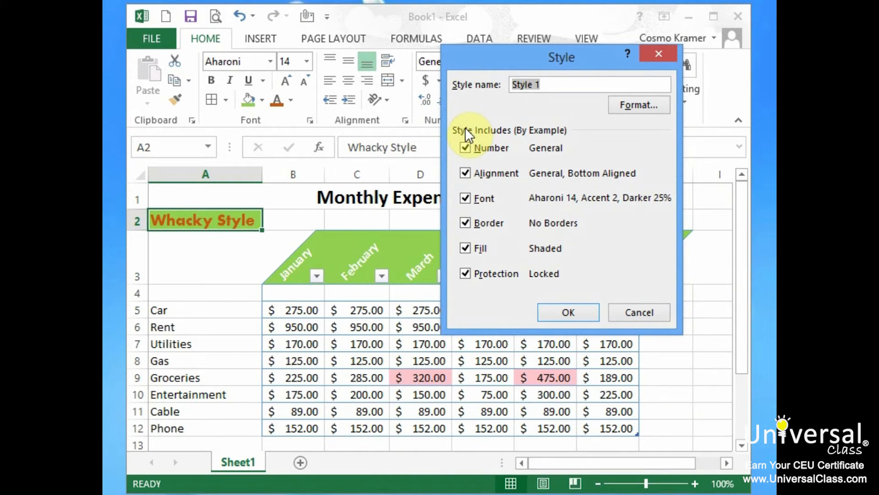
pyautogui.write('Whacky Style')
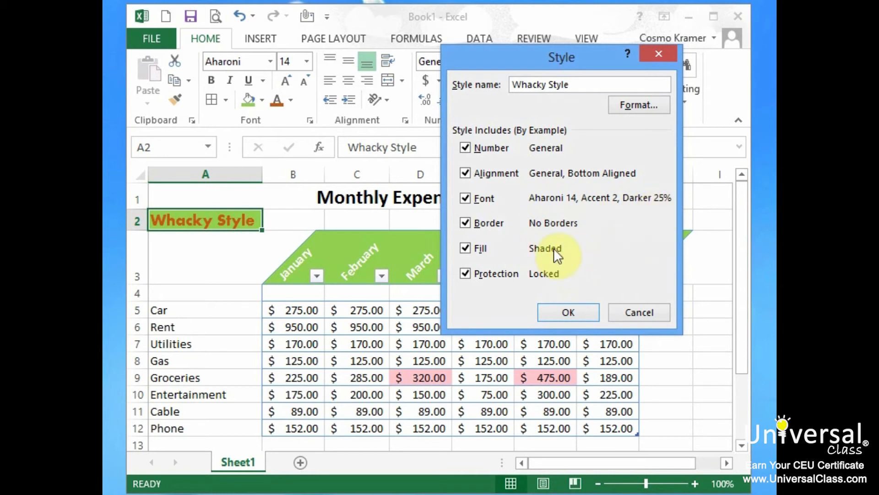
pyautogui.click(576, 314)
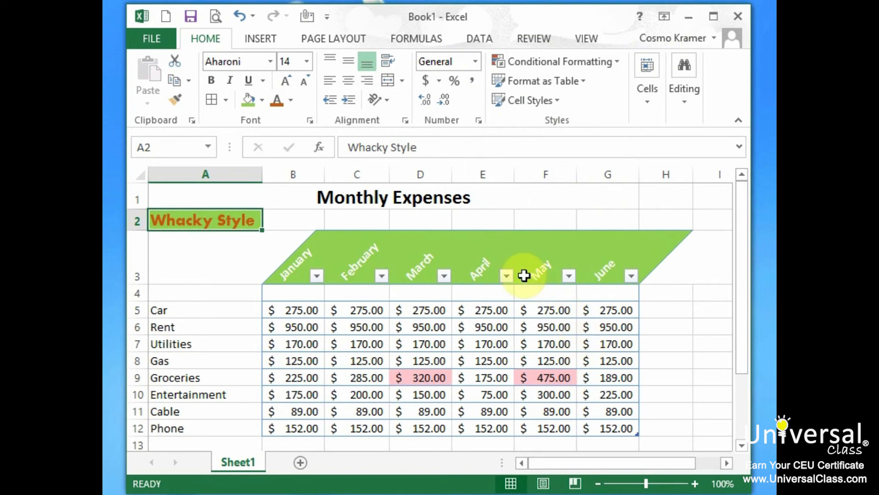
# - Try the custom Whacky Style cell style on the Entertainment label in A10, and undo it
pyautogui.click(251, 394)
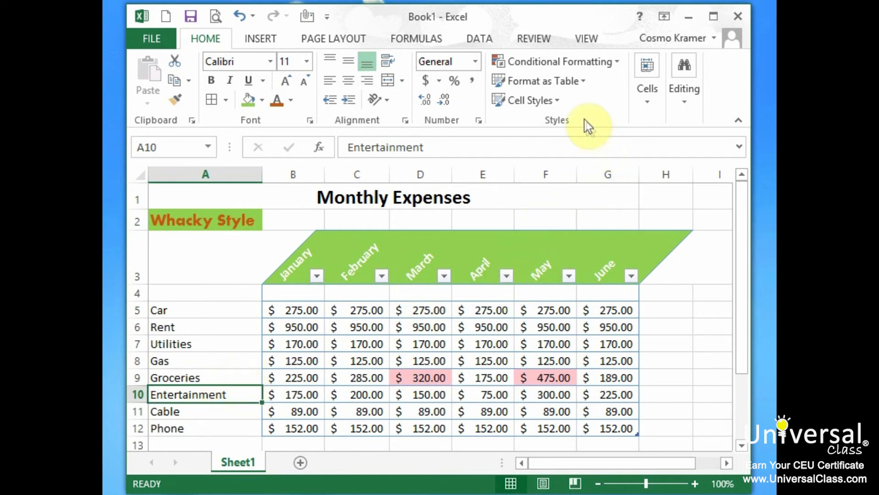
pyautogui.click(559, 100)
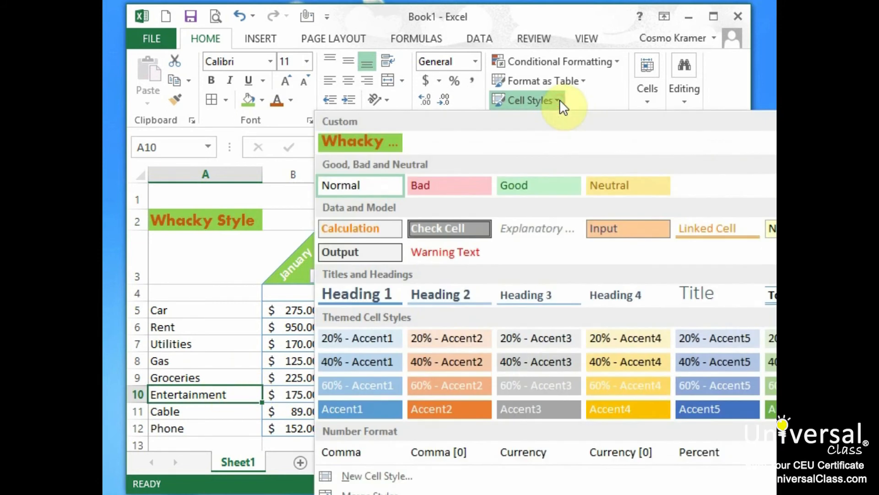
pyautogui.click(350, 142)
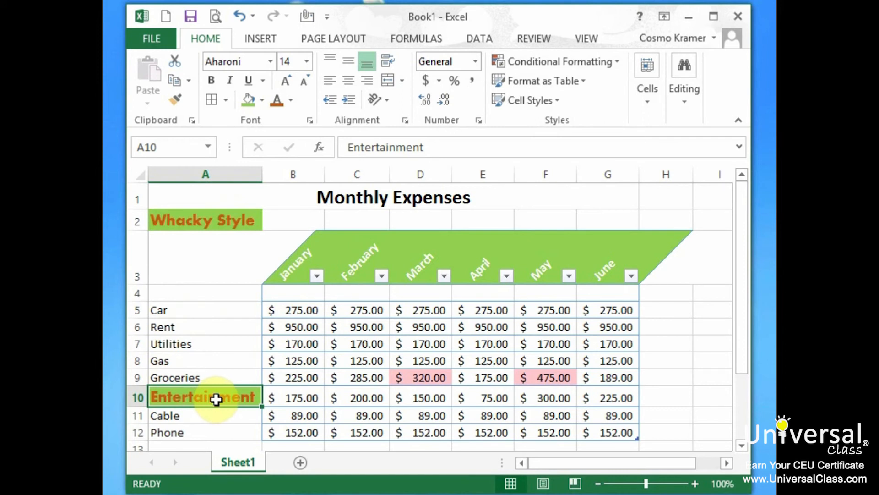
pyautogui.hotkey('ctrl', 'z')
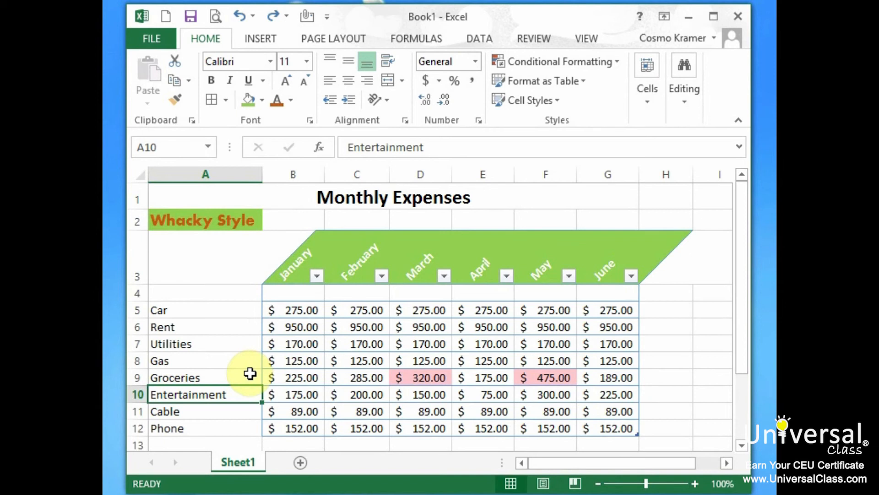
pyautogui.click(177, 99)
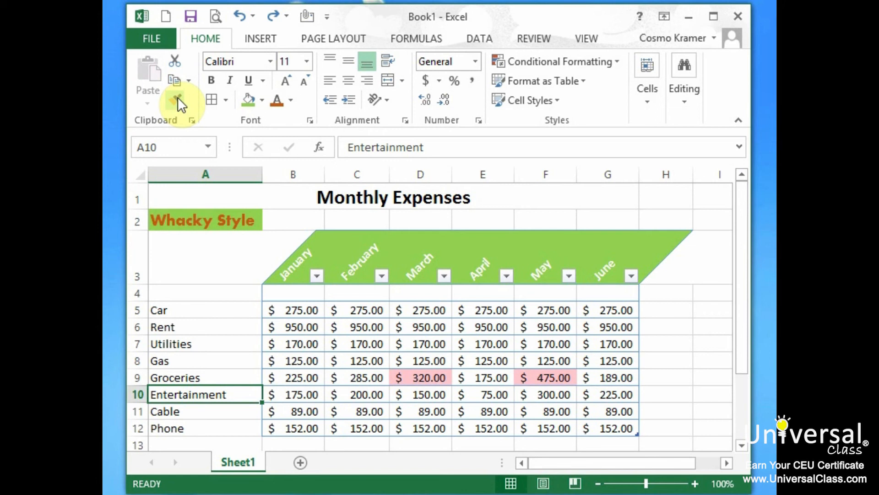
pyautogui.click(177, 97)
pyautogui.click(250, 197)
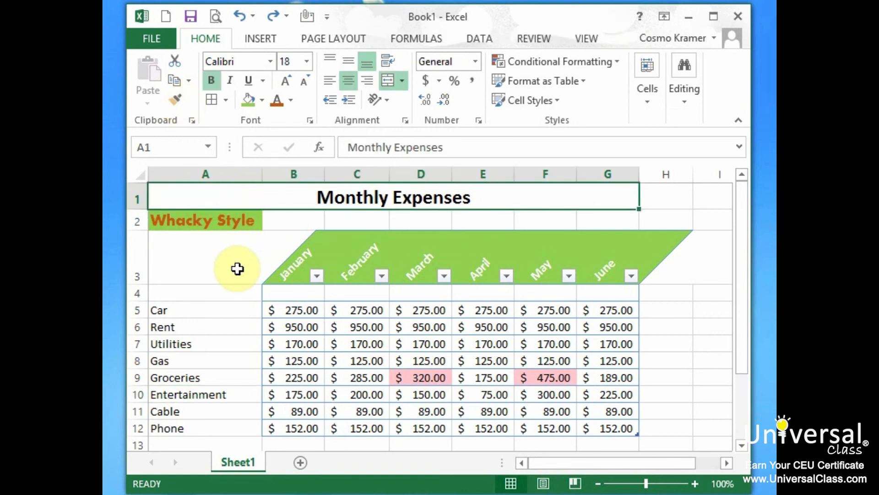
# - Copy the formatting of A2 to the April Cable amount in E11 with Format Painter
pyautogui.click(249, 224)
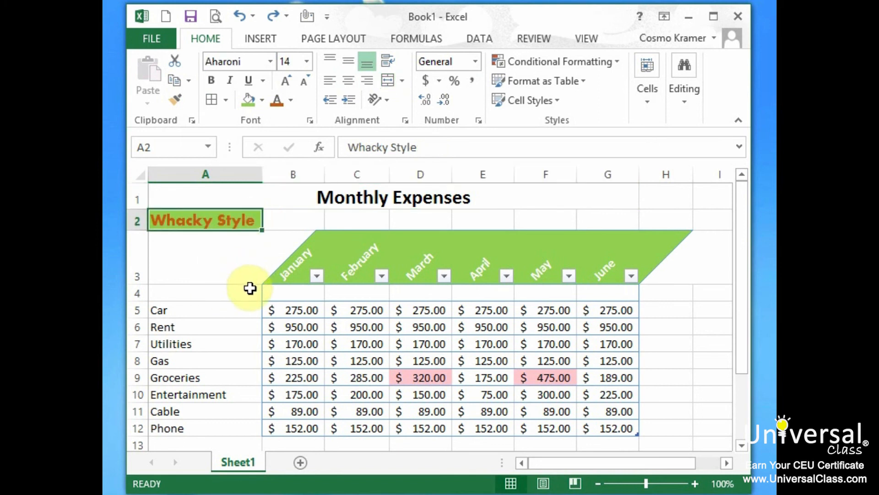
pyautogui.click(181, 97)
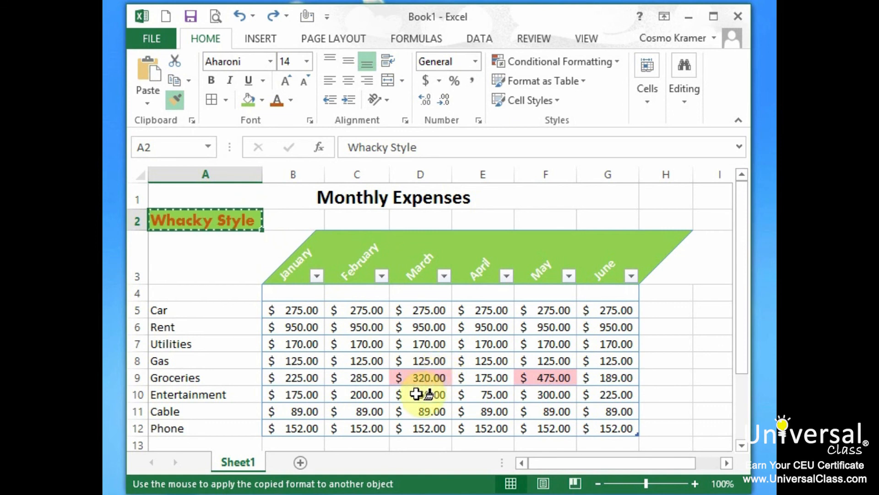
pyautogui.click(499, 410)
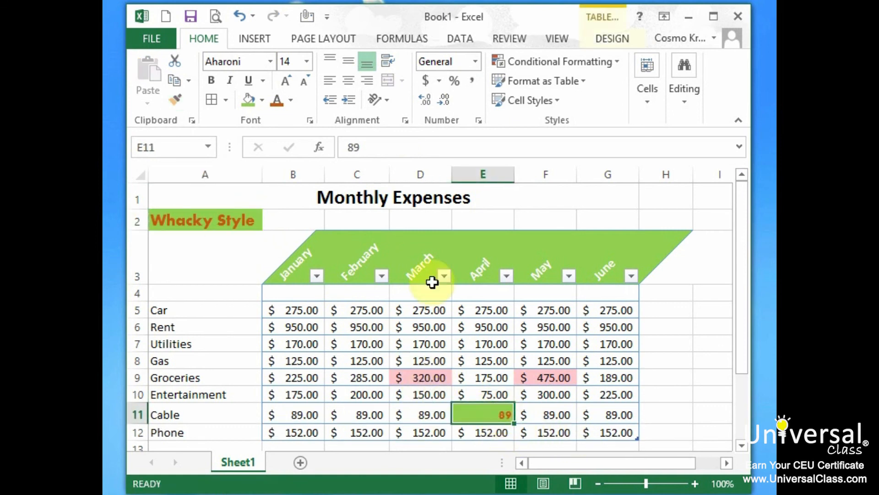